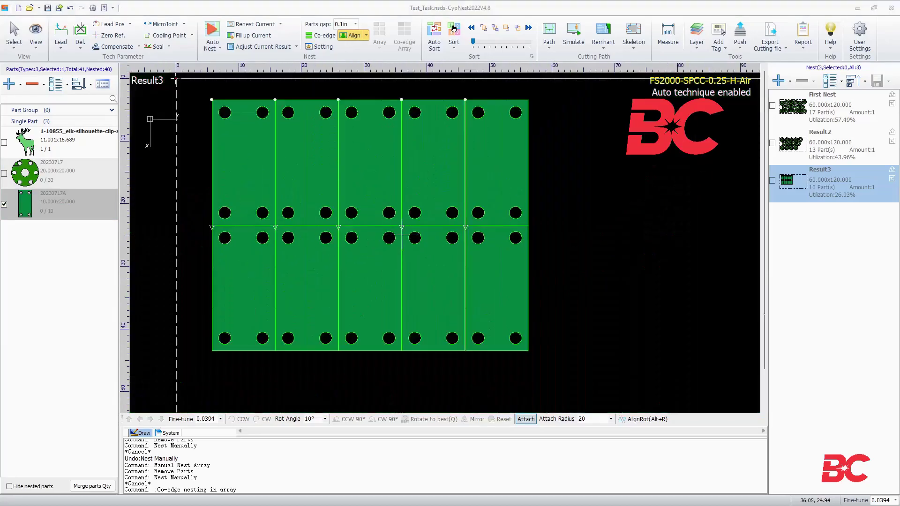
In Auto Sort, set the by-part SortType to Heat Dissipation
left_click(434, 45)
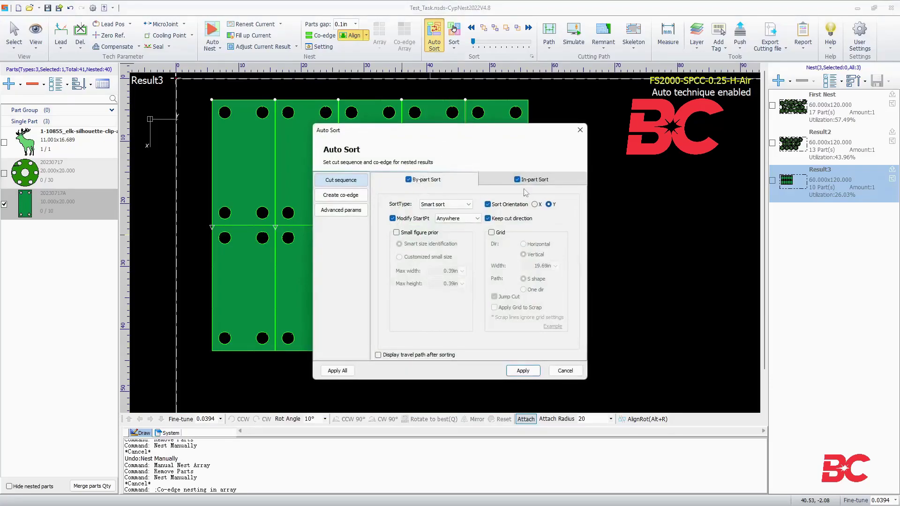
left_click(445, 205)
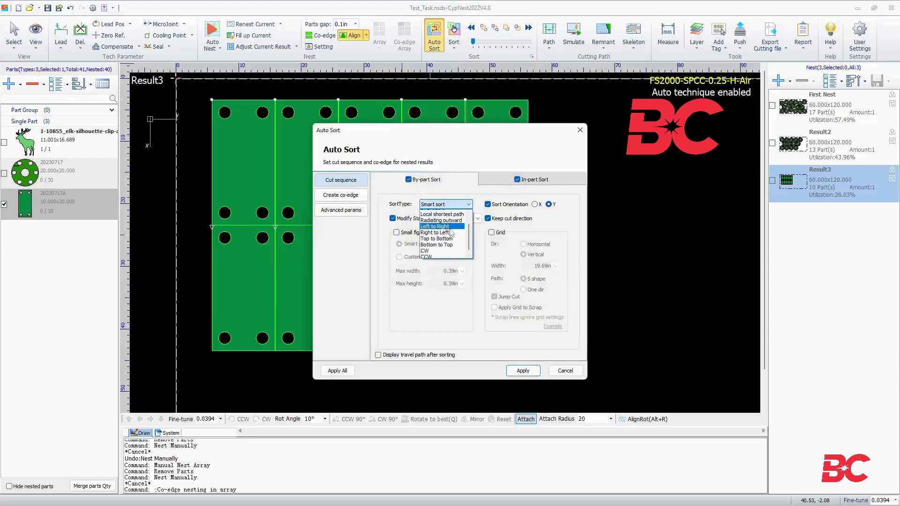
left_click(443, 256)
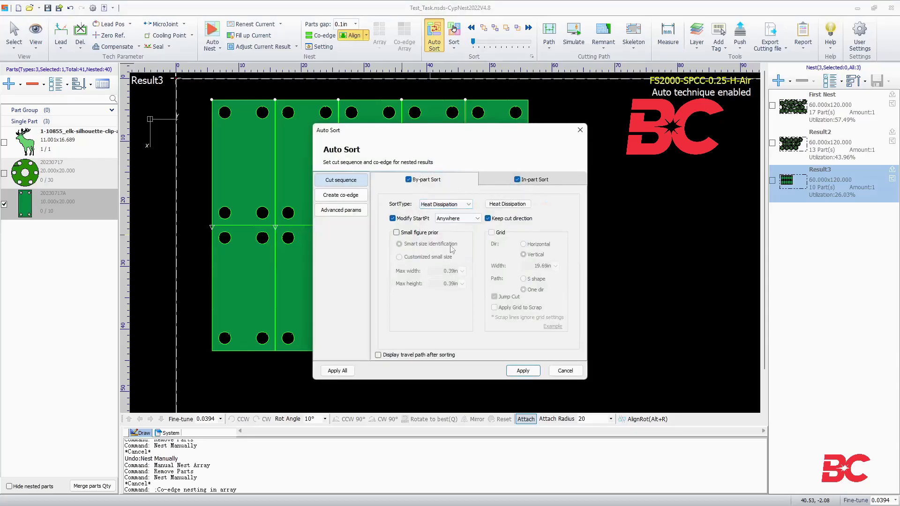
Set the Heat Dissipation parameters to Dispersion with 3 rows and 3 columns, and confirm
left_click(508, 207)
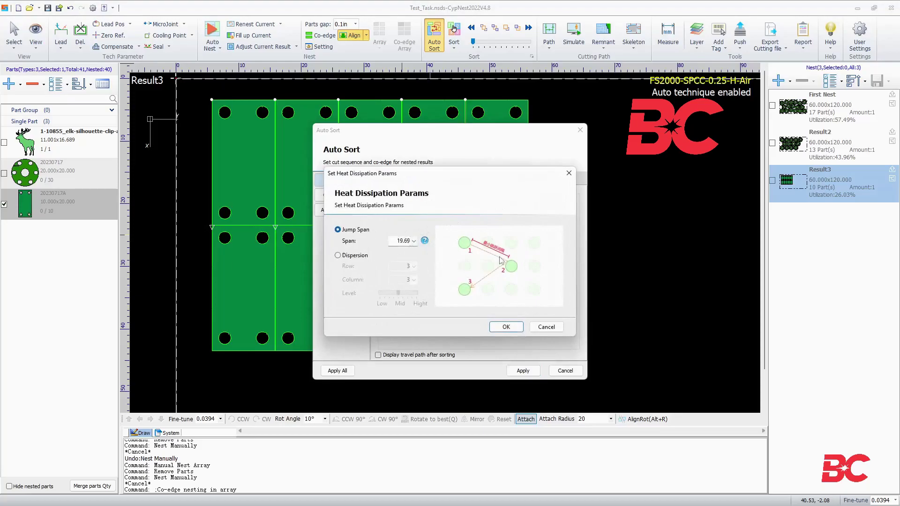
left_click(337, 256)
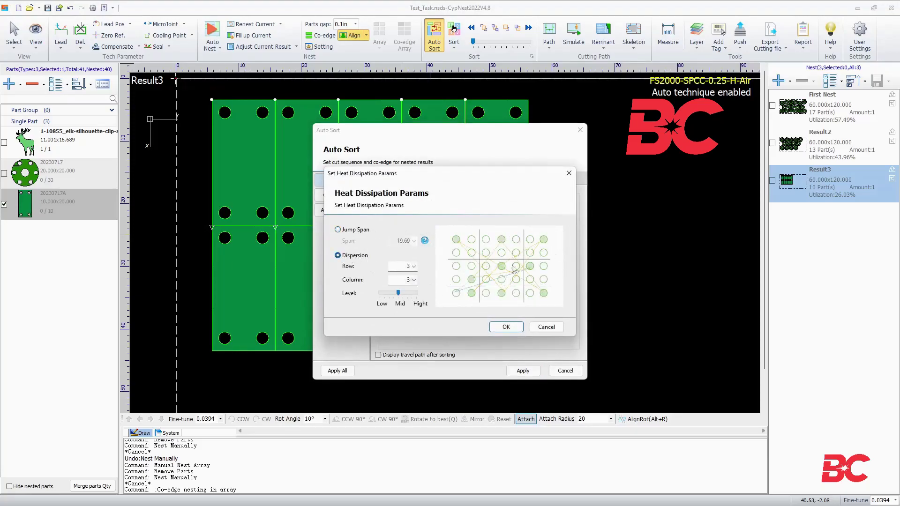
left_click(505, 327)
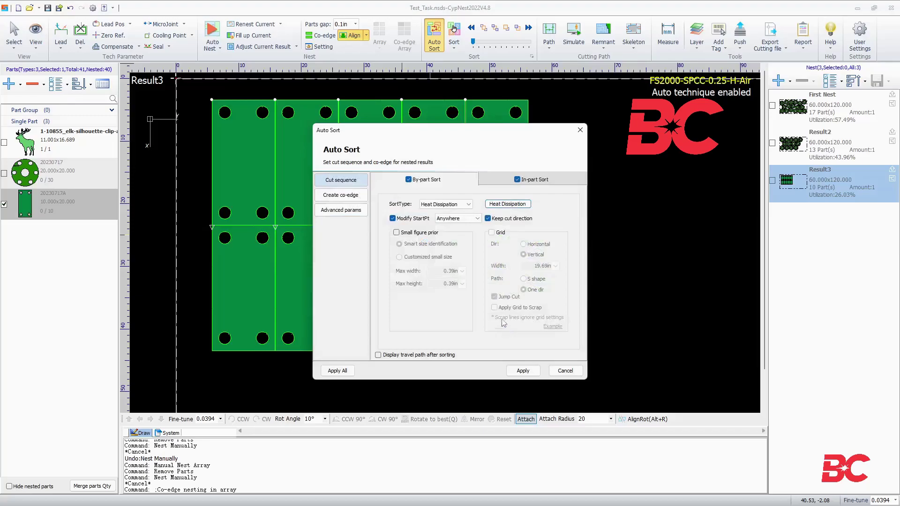
After reviewing the co-edge and advanced parameters, set the in-part SortType to Radiating outward
left_click(358, 196)
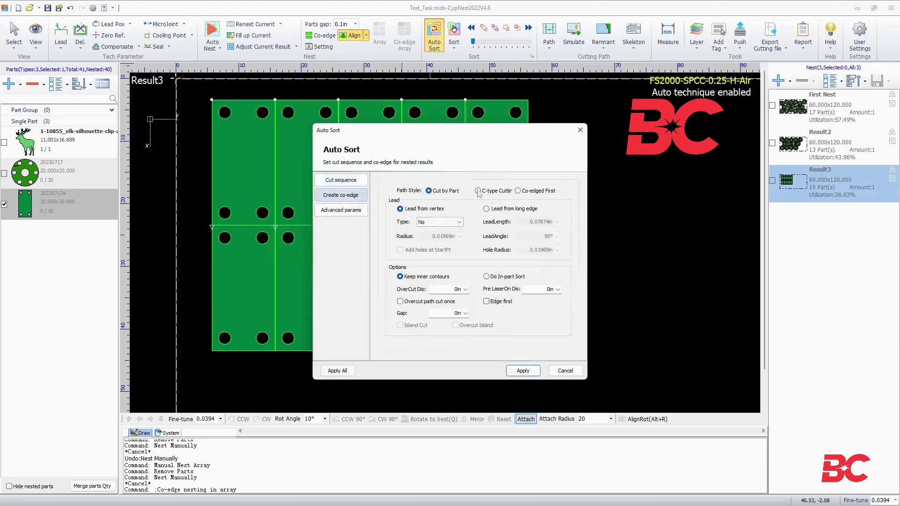
left_click(348, 211)
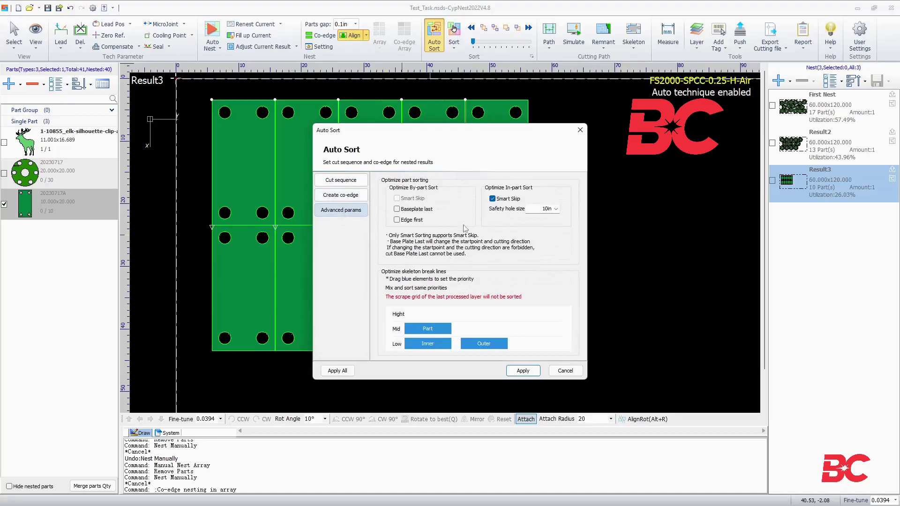
left_click(340, 179)
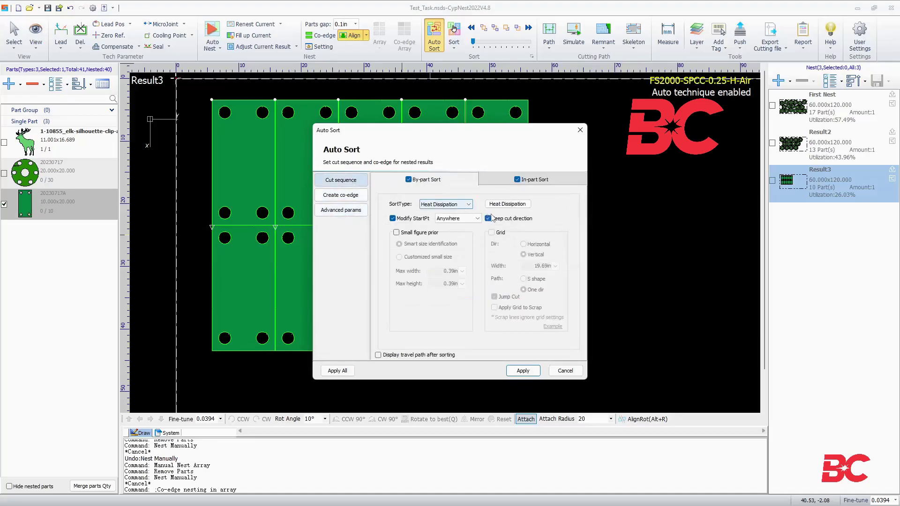
left_click(491, 178)
left_click(468, 205)
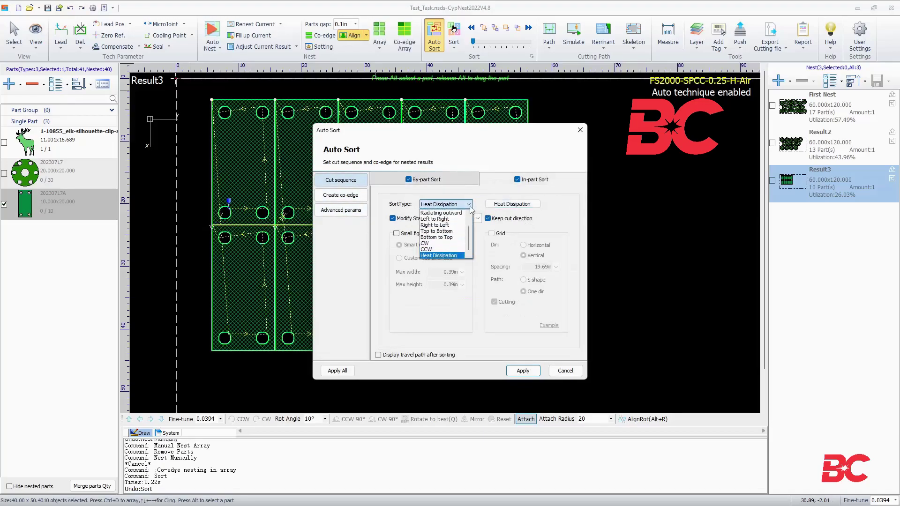
left_click(441, 213)
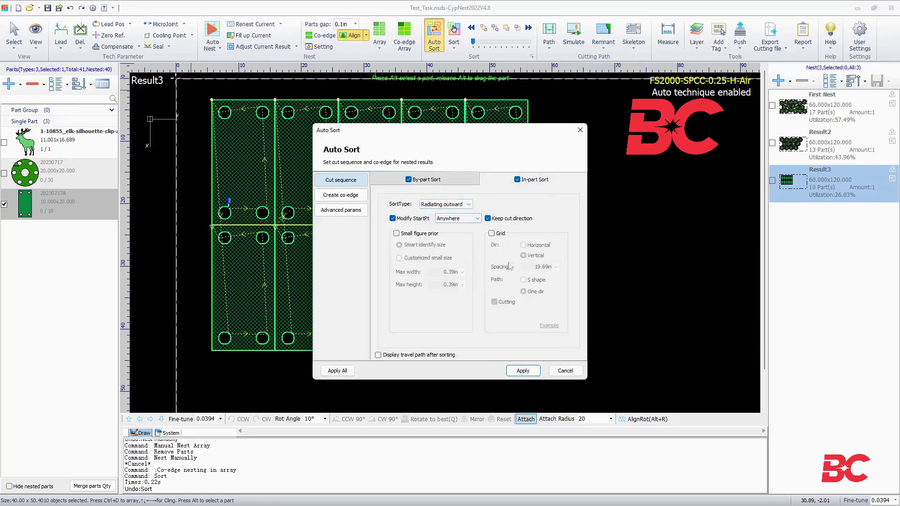
Apply the automatic sort, then turn on cut-order number display for all ten parts
left_click(523, 371)
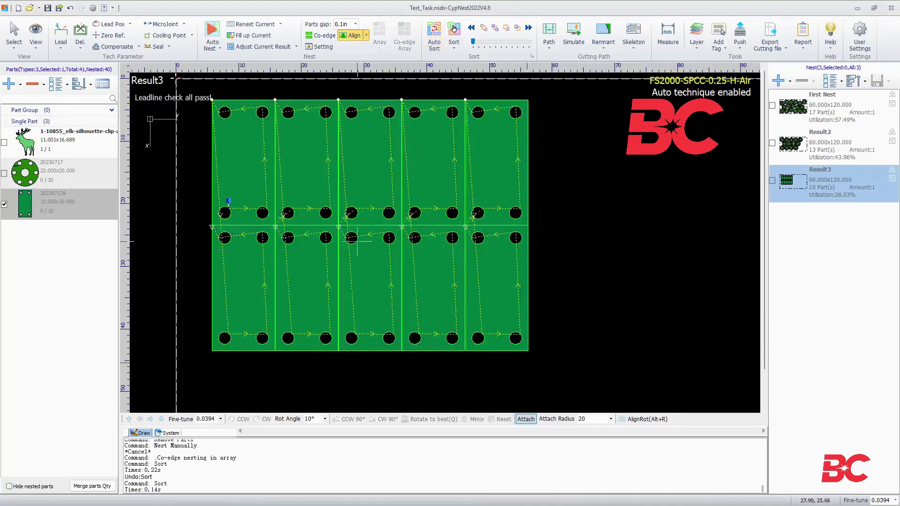
left_click_drag(578, 375, 190, 81)
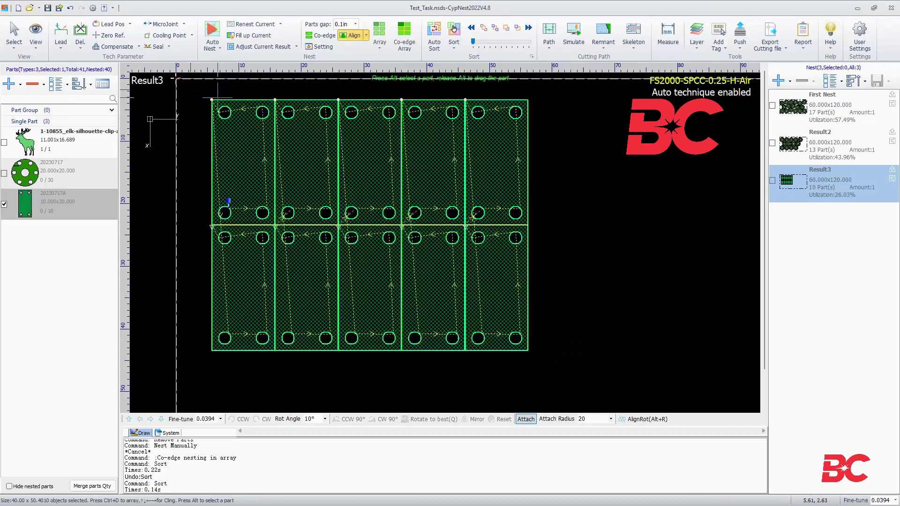
left_click(36, 45)
left_click(49, 61)
Reselect all parts with Ctrl+A and bring up the Sort command list
left_click(598, 257)
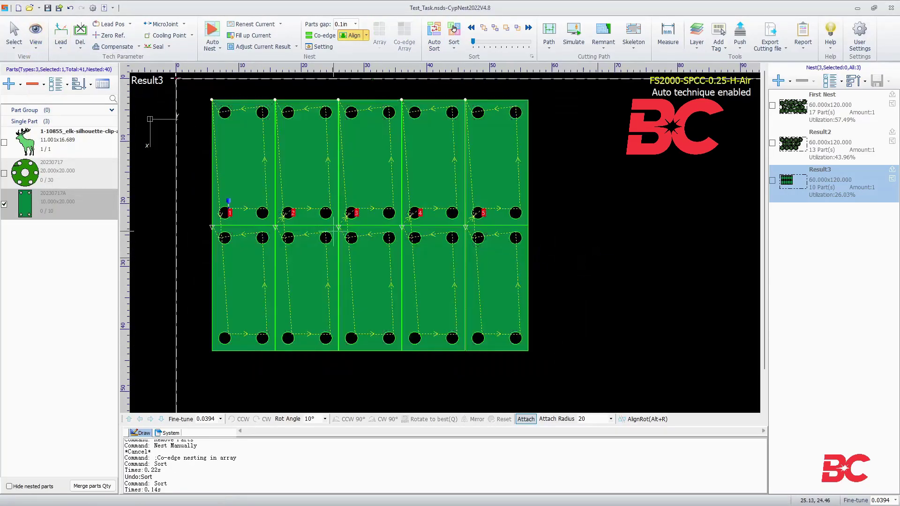
key("ctrl+a")
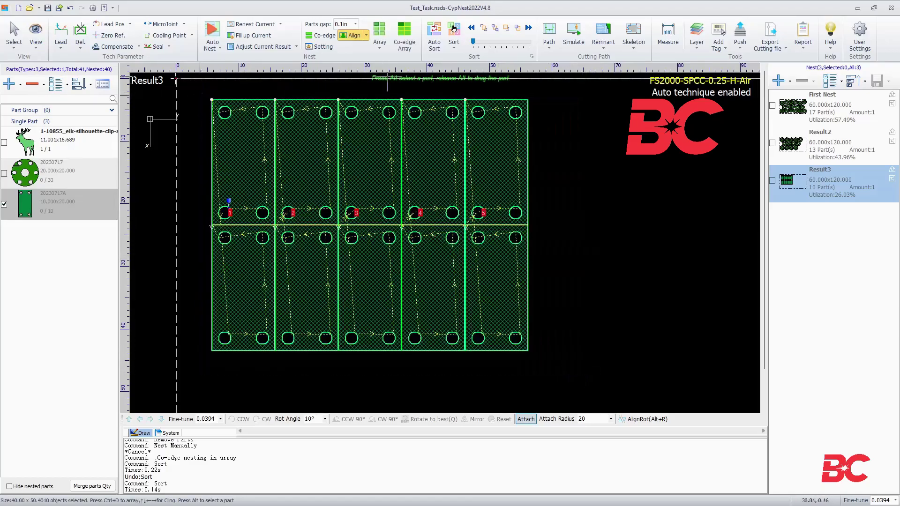
left_click(458, 46)
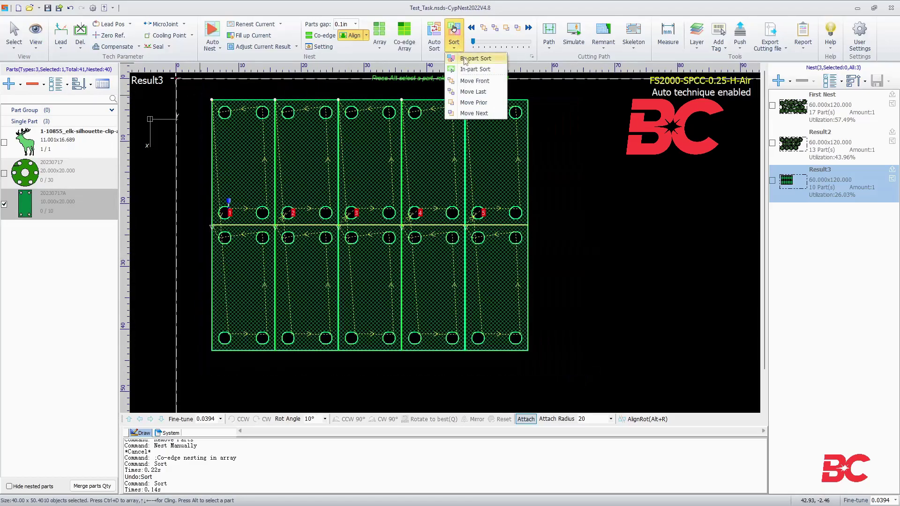
Manually sort by part, picking the five columns left to right, and accept the sort
left_click(474, 58)
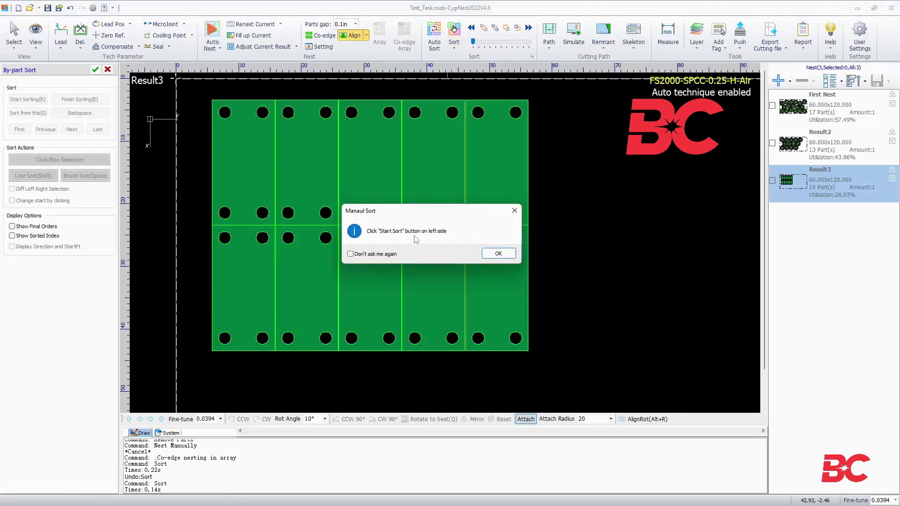
left_click(497, 254)
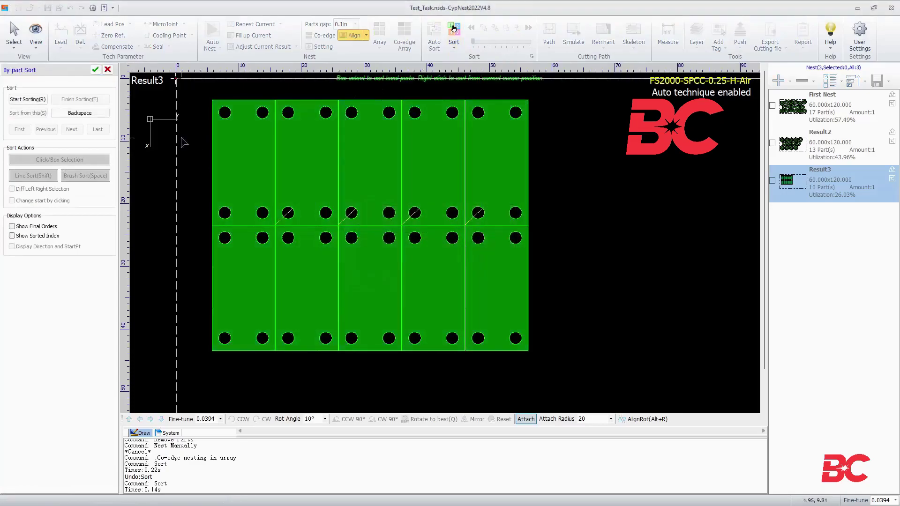
left_click(28, 99)
left_click(238, 150)
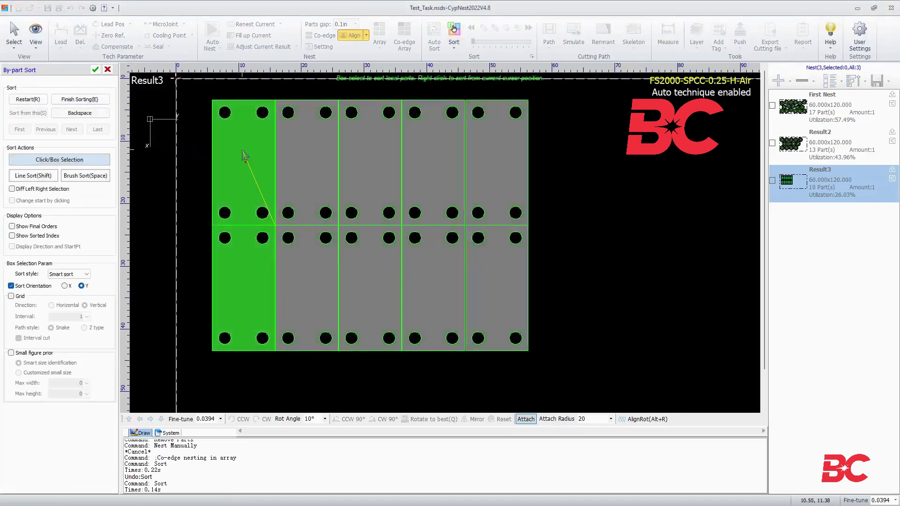
left_click(312, 167)
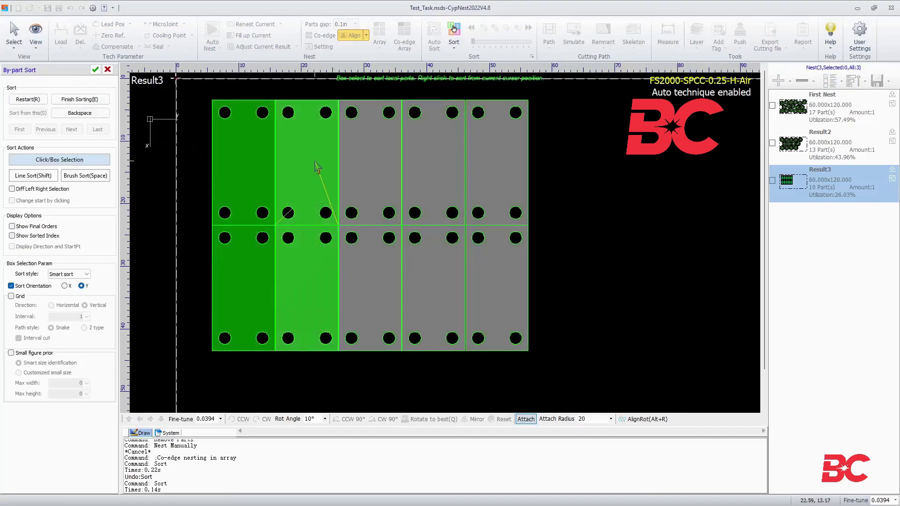
left_click(394, 177)
left_click(462, 178)
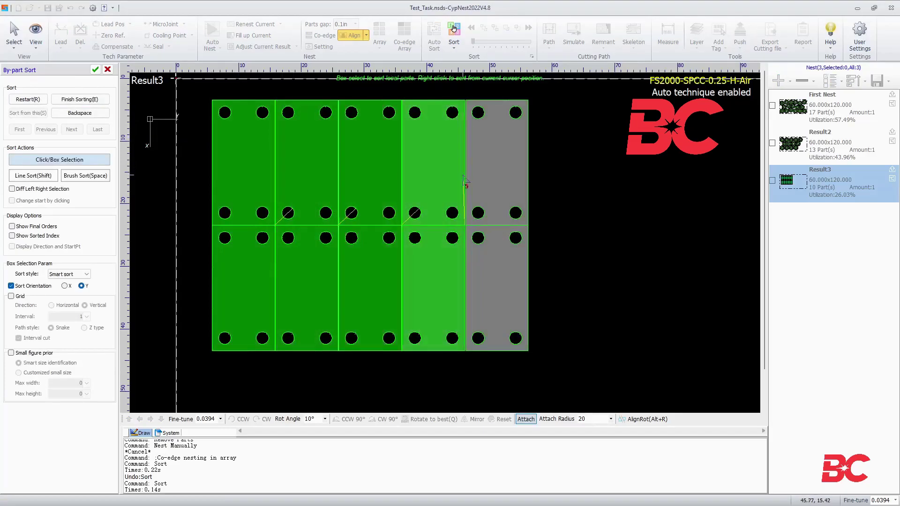
left_click(508, 177)
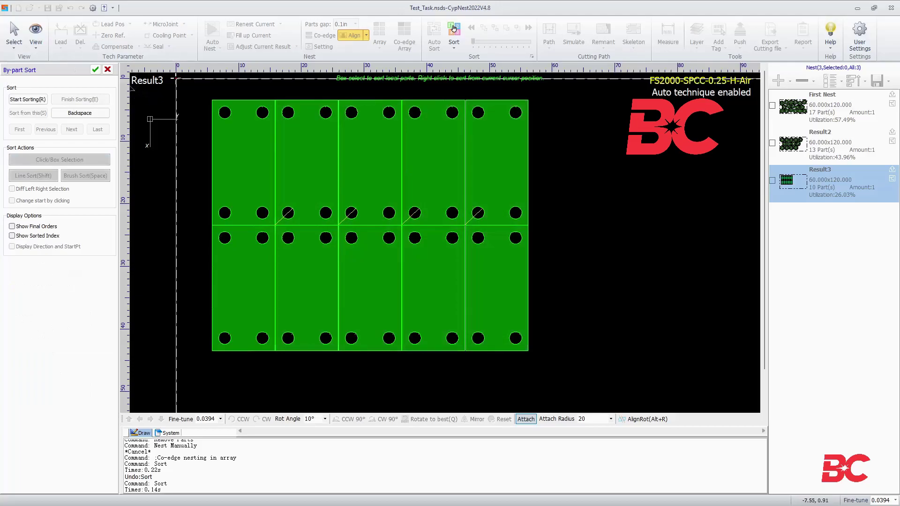
left_click(96, 70)
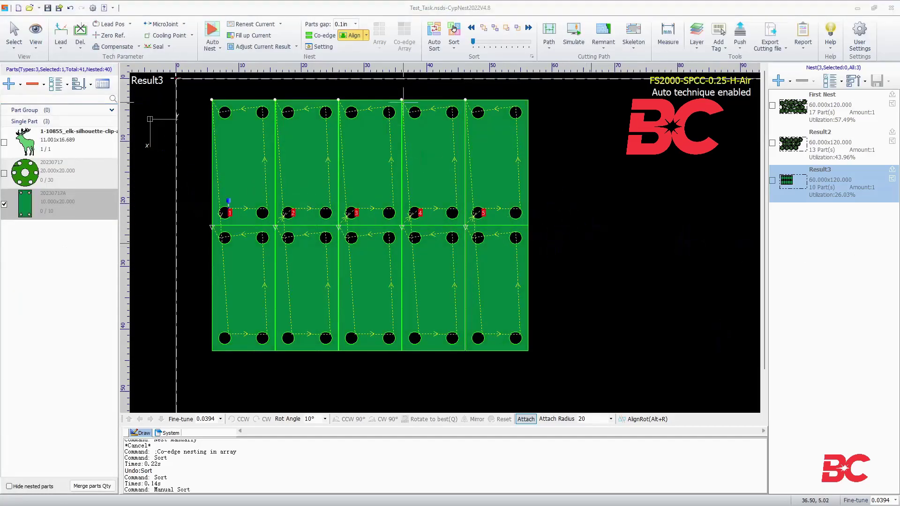
Renumber the column cut sequence 1 to 5 with Set Sequence, then save the nest file
left_click_drag(474, 43, 530, 48)
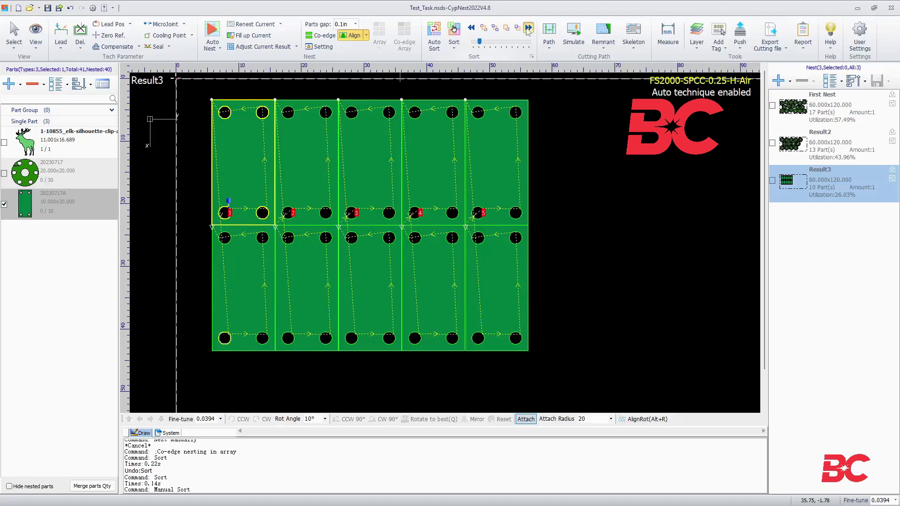
mouse_move(582, 275)
left_mouse_down()
mouse_move(488, 172)
mouse_move(490, 162)
left_mouse_up()
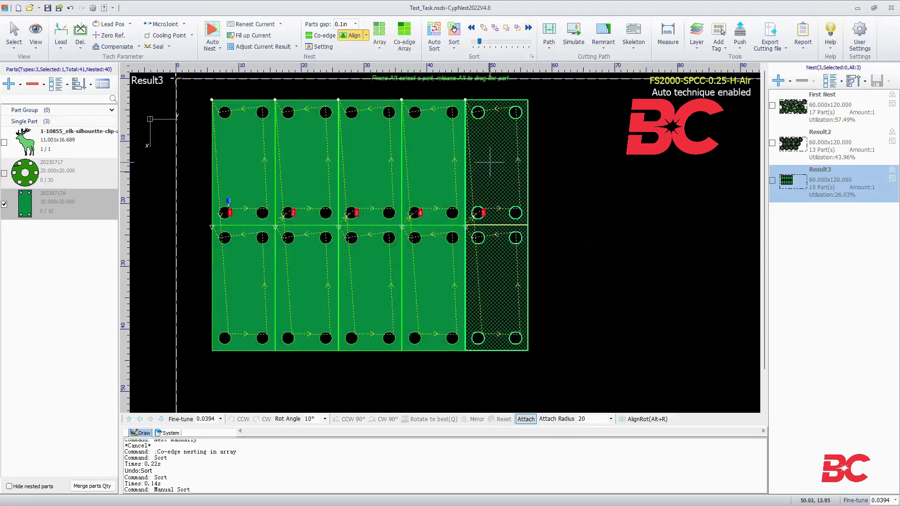
left_click(484, 29)
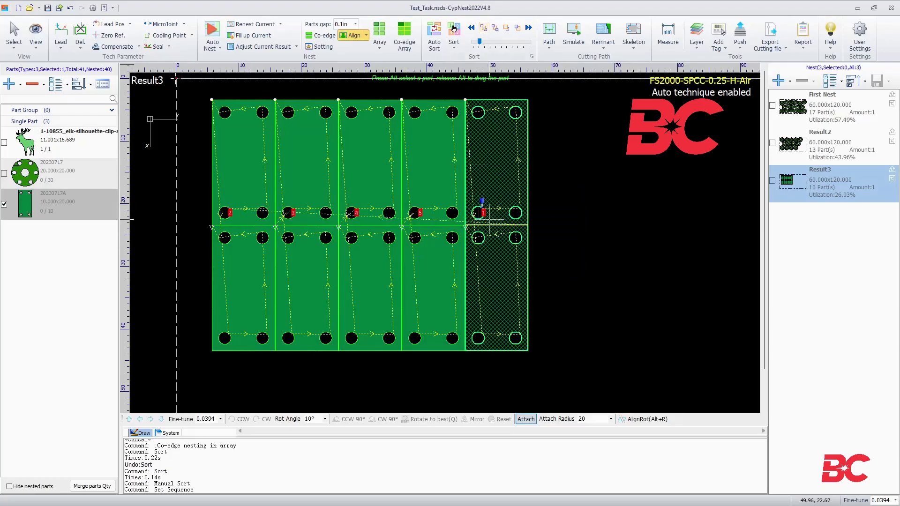
key("Escape")
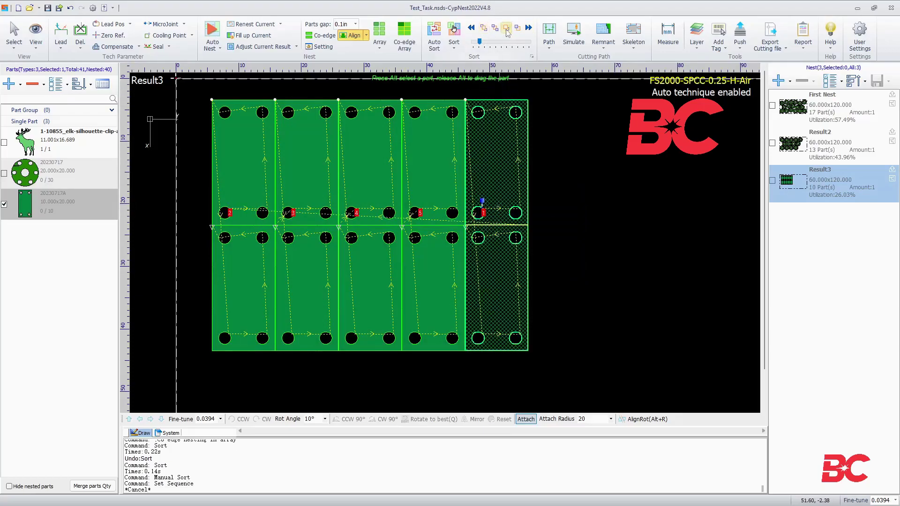
left_click(497, 30)
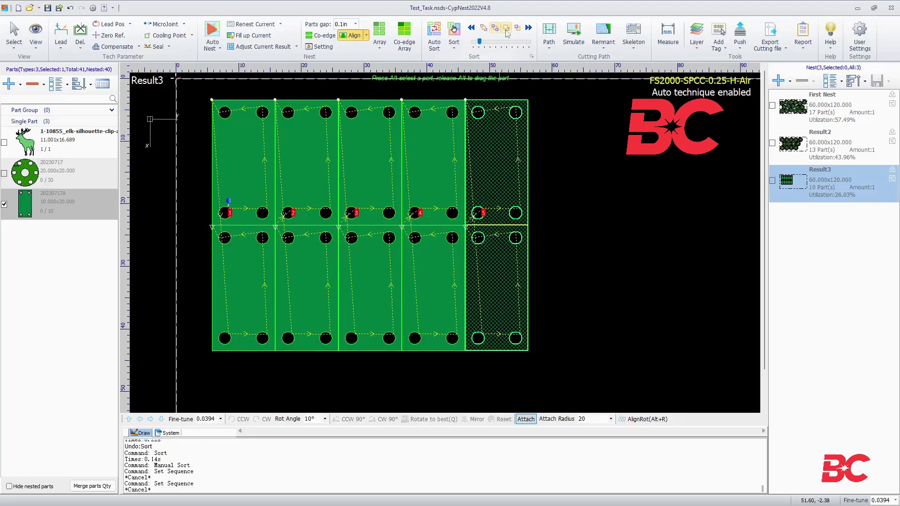
key("ctrl+s")
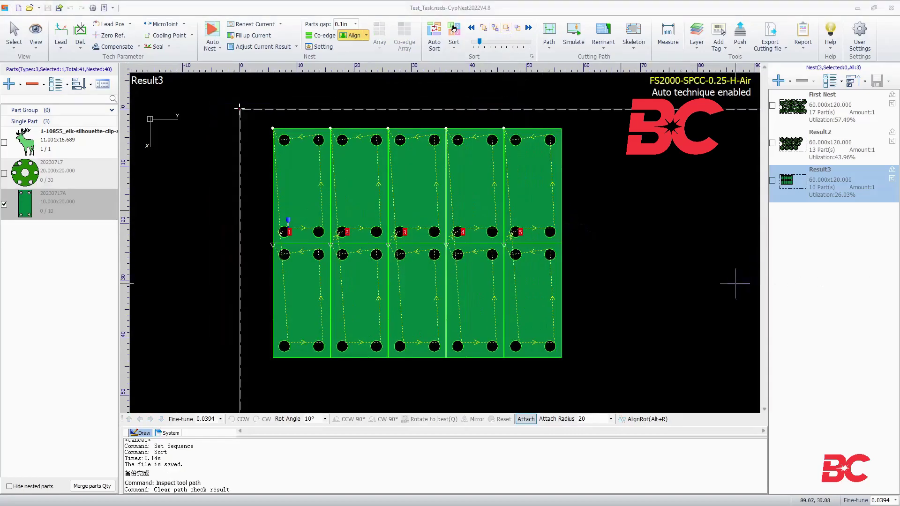
Select all ten parts and review the Deep Path Sort Options and Sort Settings tabs
mouse_move(594, 369)
left_mouse_down()
mouse_move(261, 162)
mouse_move(240, 110)
left_mouse_up()
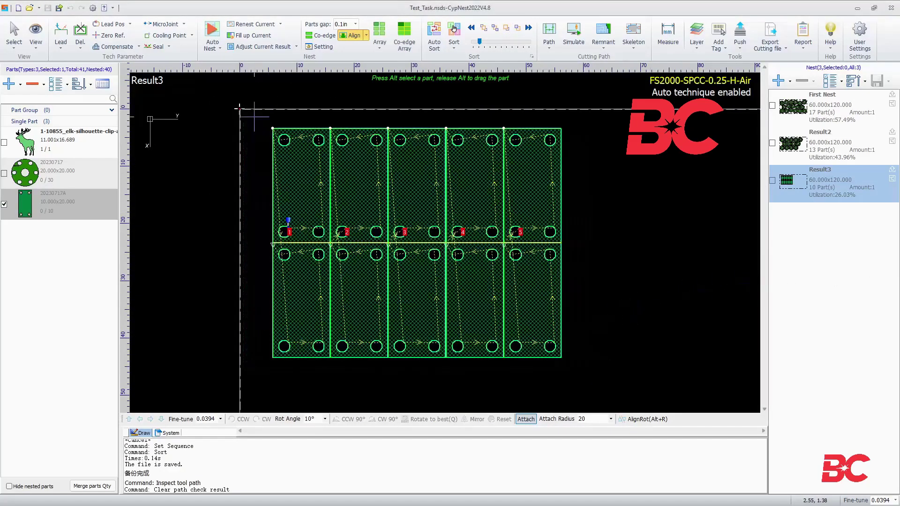
left_click(549, 42)
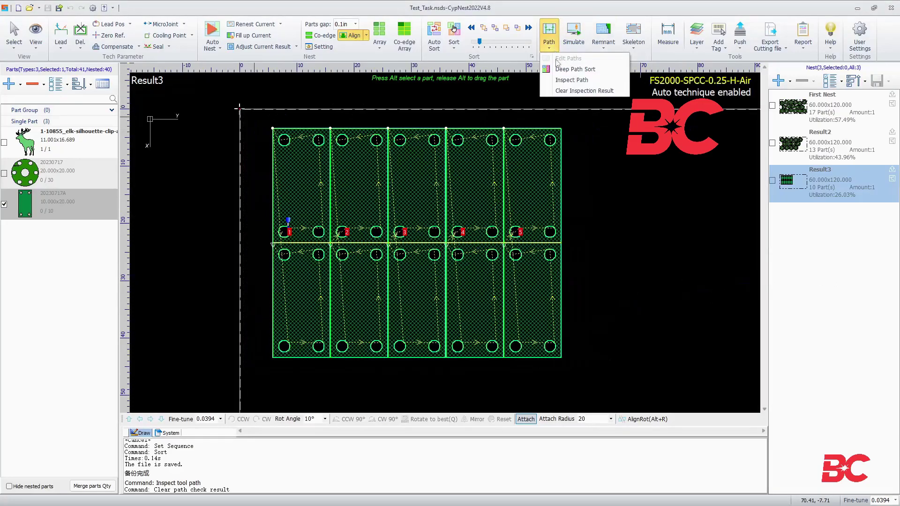
left_click(558, 71)
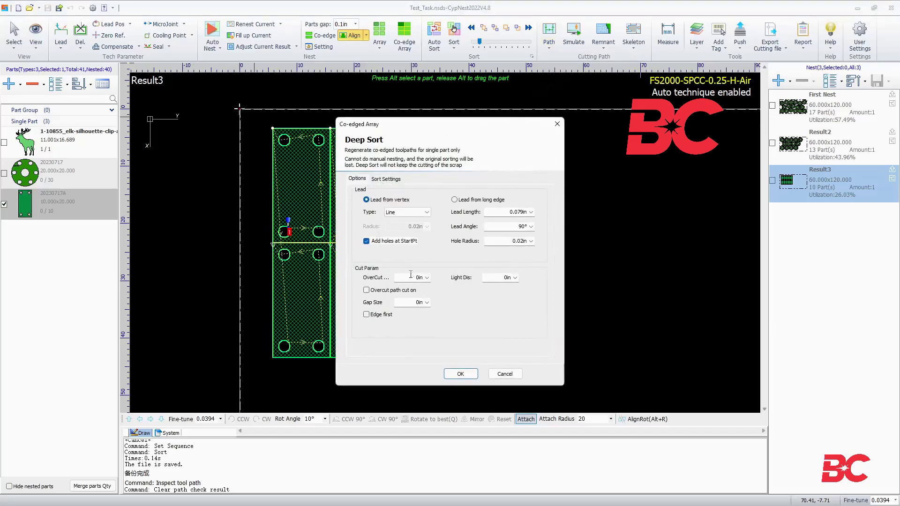
left_click(386, 179)
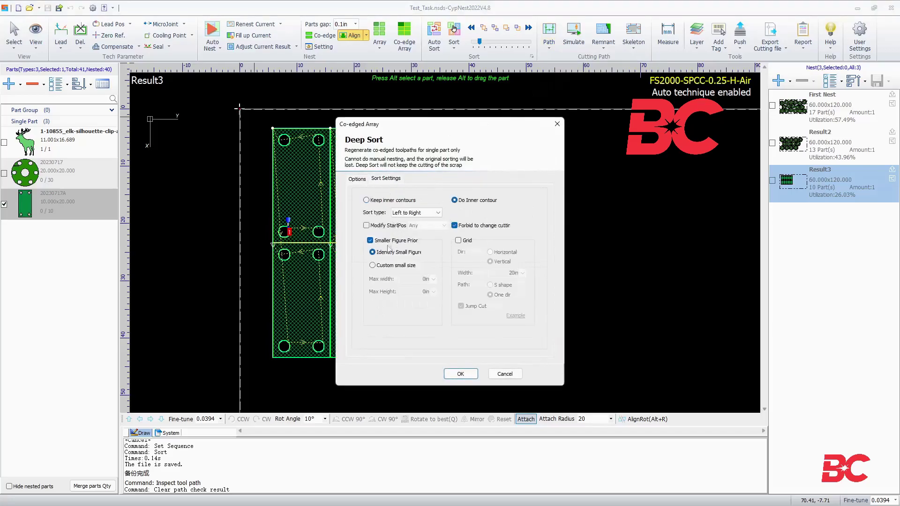
left_click(361, 180)
Apply the deep sort, check the new paths, then exit toolpath depth-sort mode
left_click(468, 371)
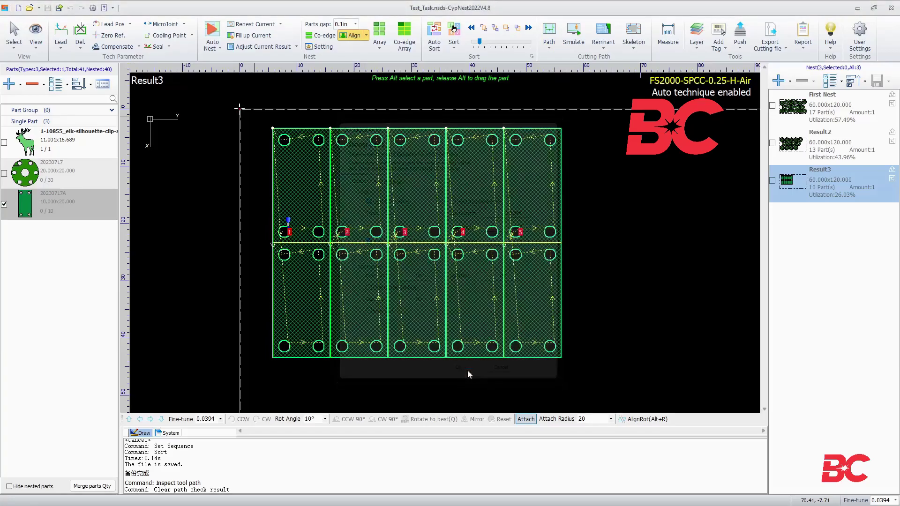
scroll(284, 149, "up", 10)
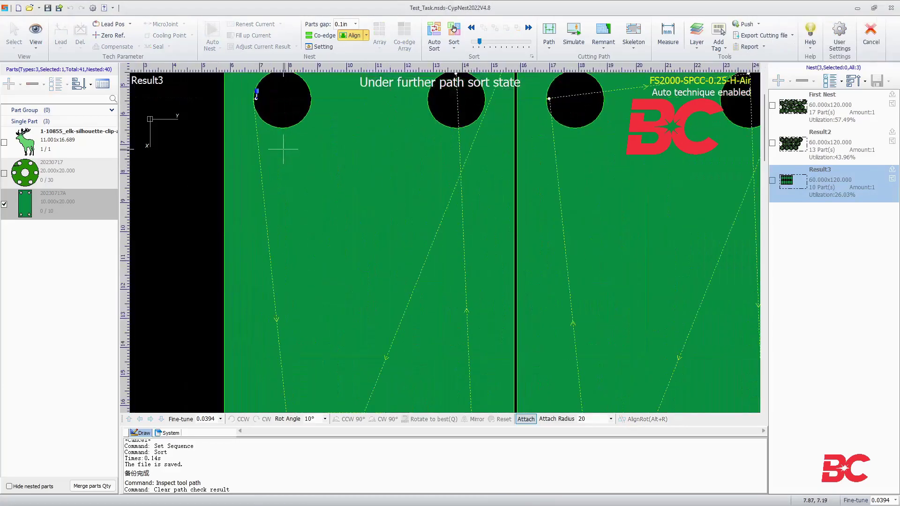
scroll(315, 175, "down", 10)
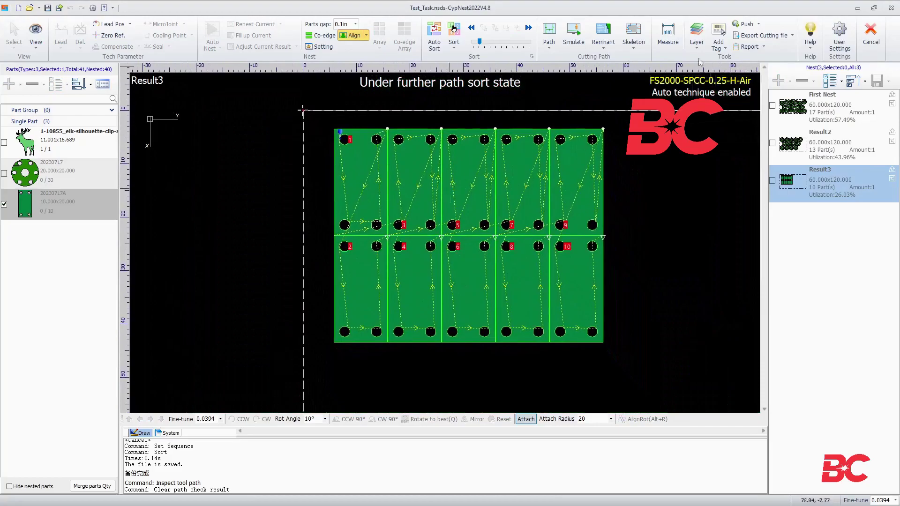
left_click(549, 45)
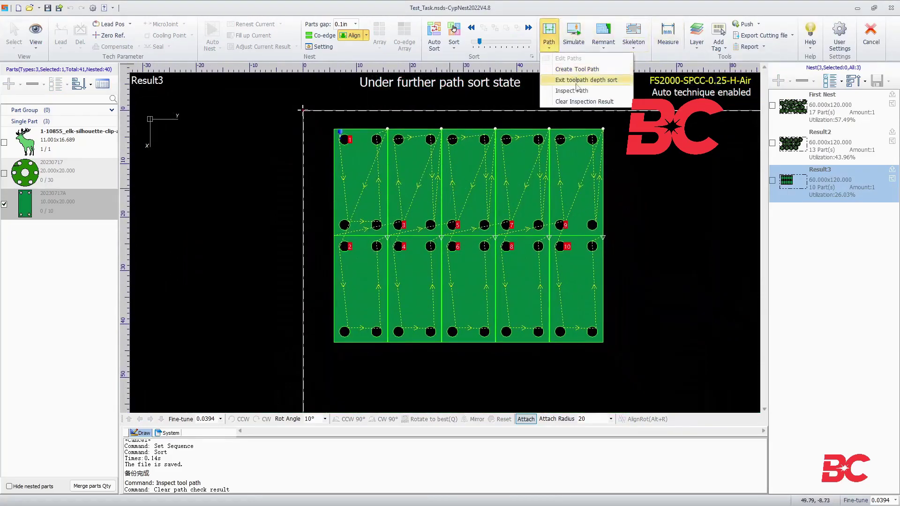
left_click(577, 81)
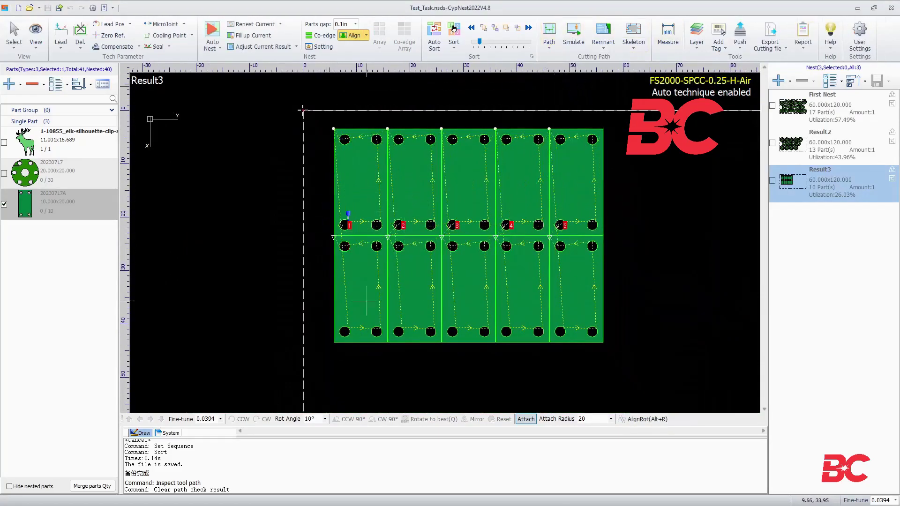
Run the cutting simulation on Result3, reporting cut length, travel and 155 pierces
scroll(350, 225, "up", 8)
scroll(300, 243, "down", 6)
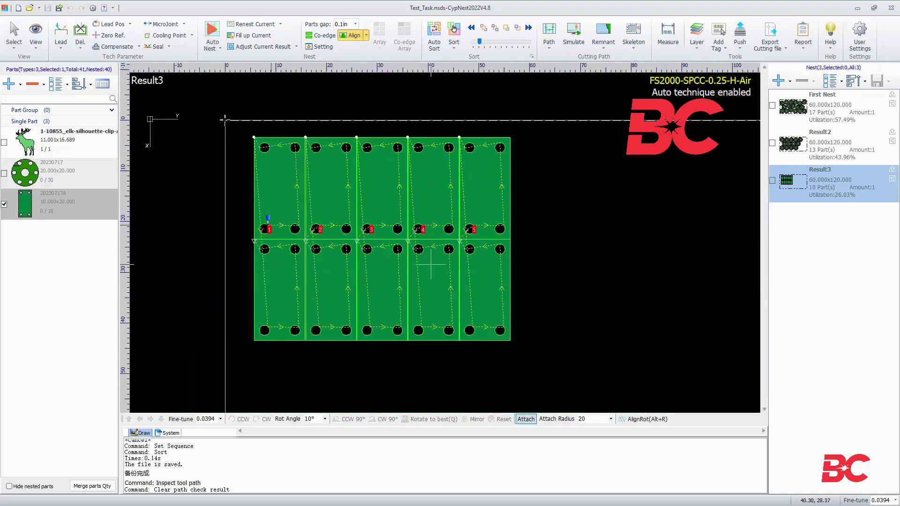
left_click(573, 35)
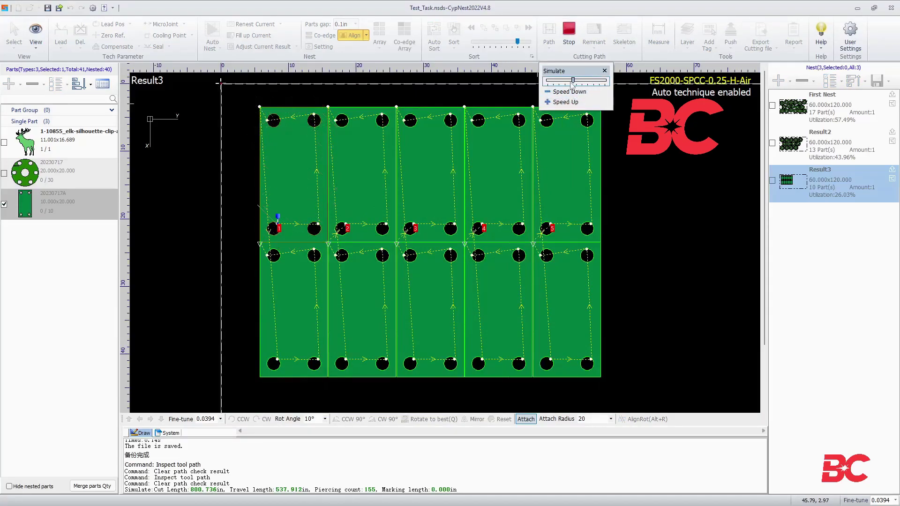
left_click(605, 70)
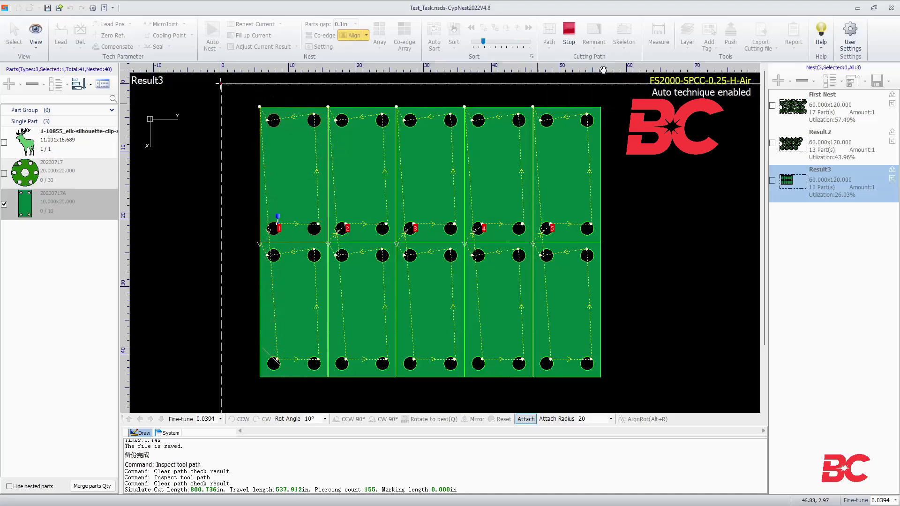
Stop the simulation, generate an automatic remnant cutting line on this sheet, and inspect it
left_click(571, 35)
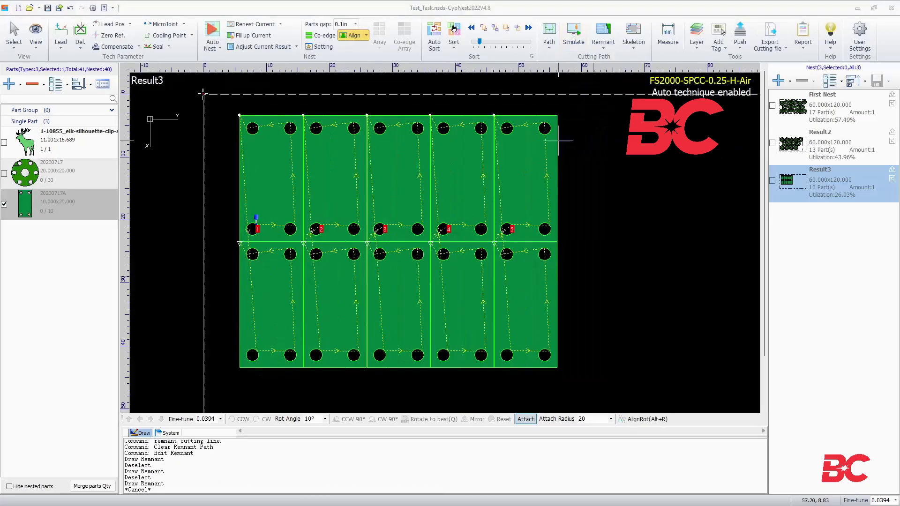
left_click(604, 44)
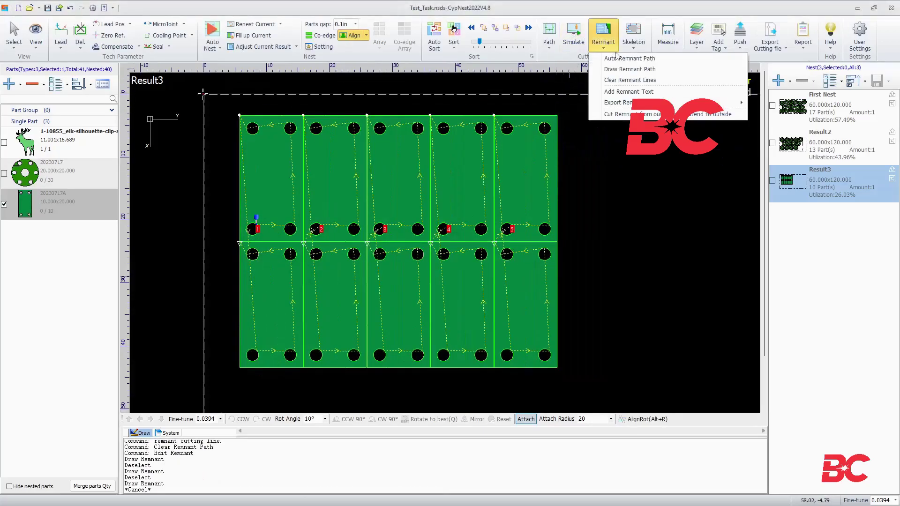
left_click(618, 58)
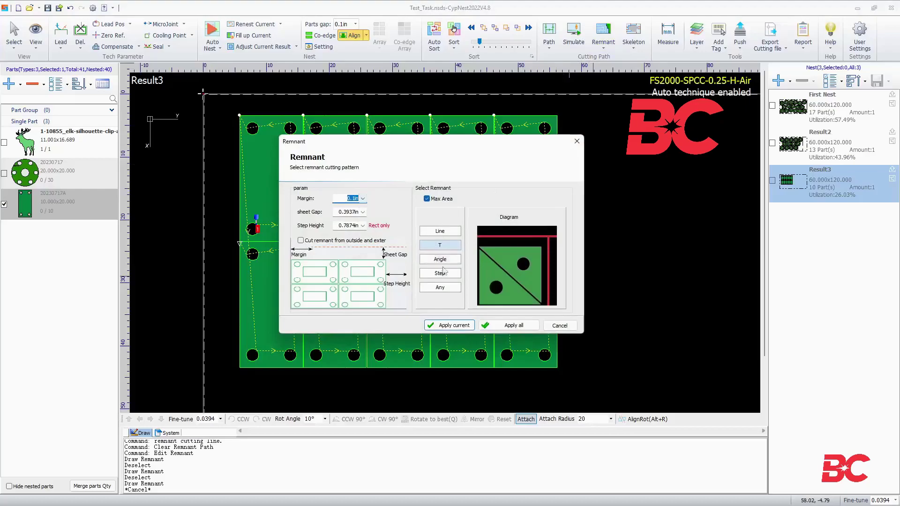
left_click(490, 327)
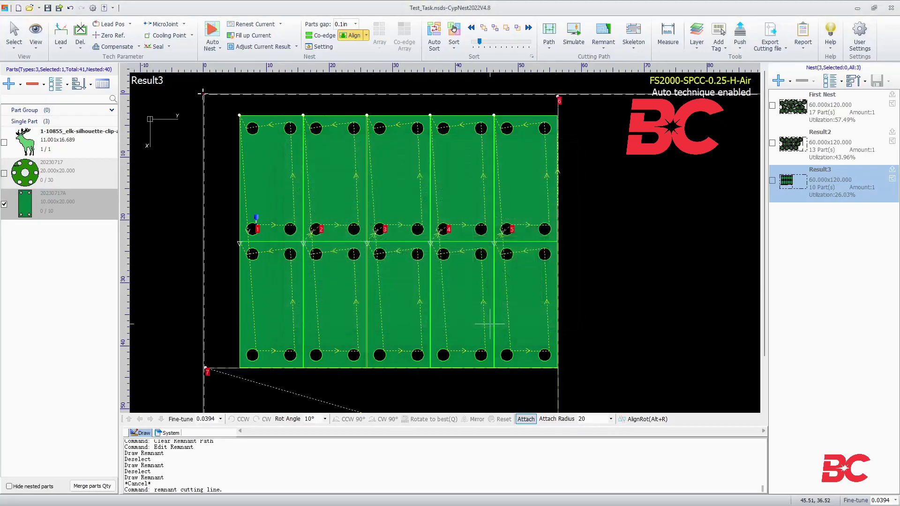
scroll(547, 219, "up", 3)
scroll(562, 315, "down", 4)
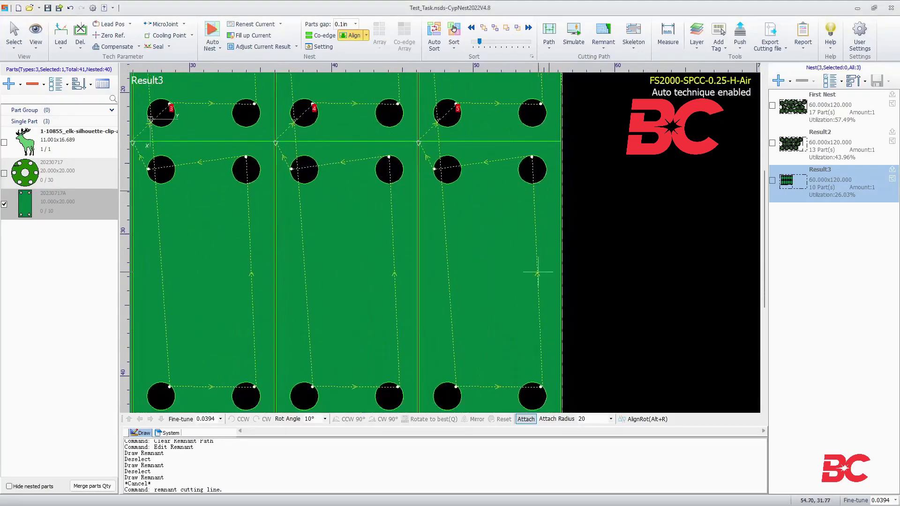
middle_click_drag(515, 282, 508, 315)
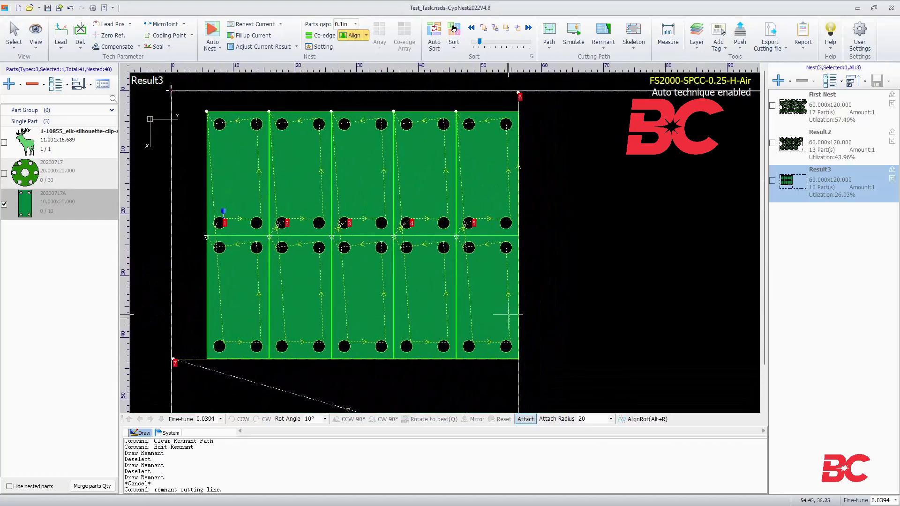
left_click(603, 32)
Sketch remnant lines top-to-bottom and right-edge-to-top across the sheet, then discard them with Esc
left_click(618, 66)
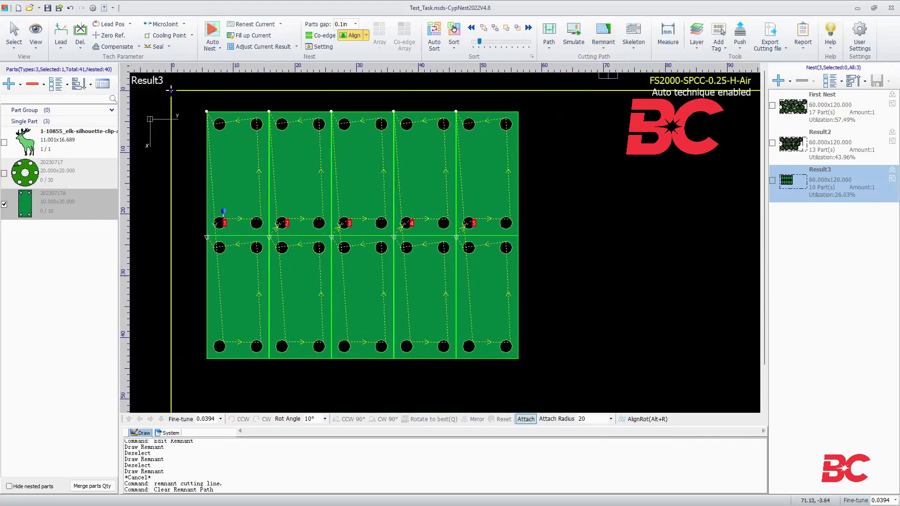
left_click(538, 92)
middle_click_drag(569, 281, 569, 177)
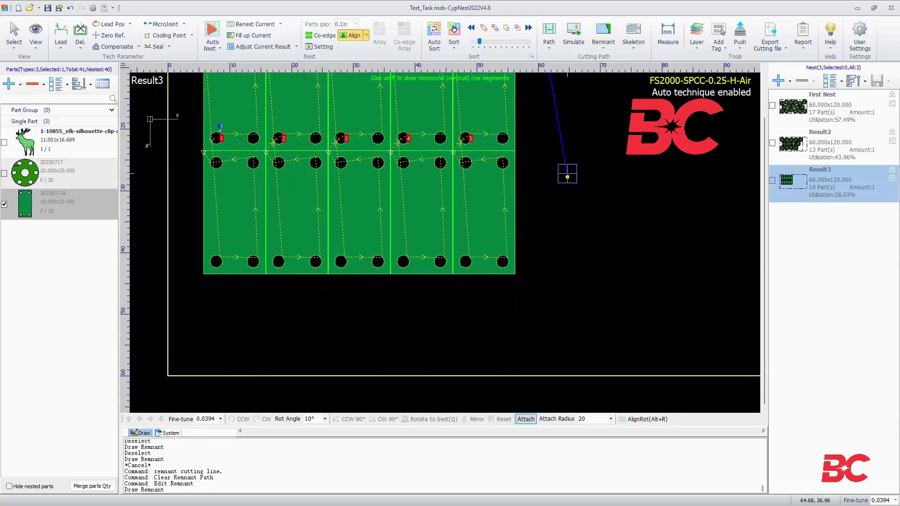
left_click(538, 374)
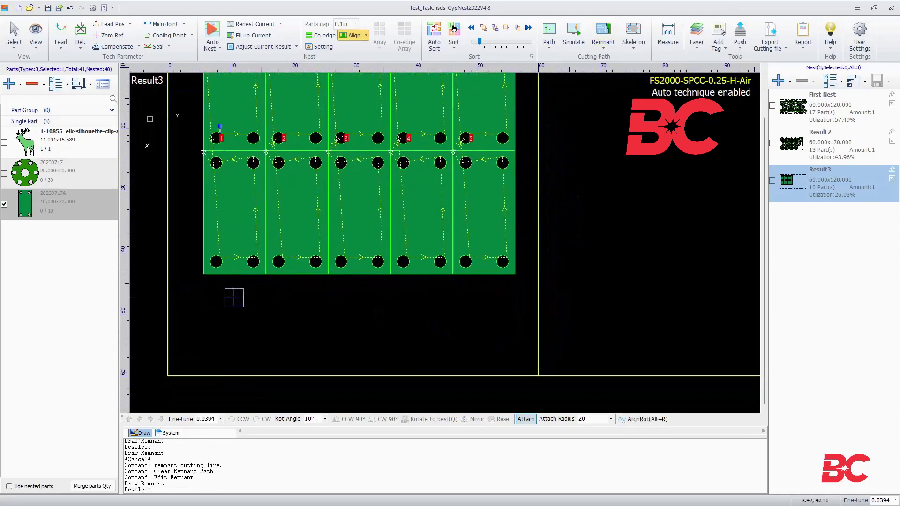
scroll(377, 307, "down", 3)
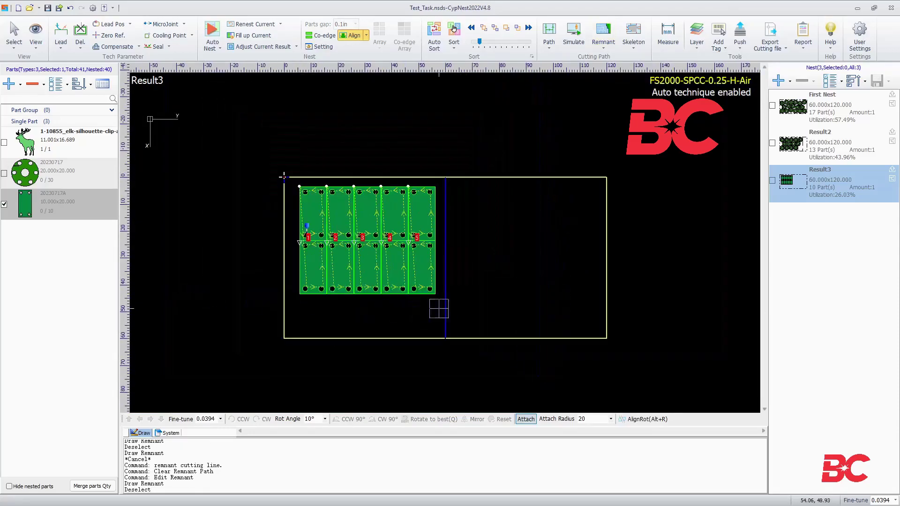
left_click(606, 301)
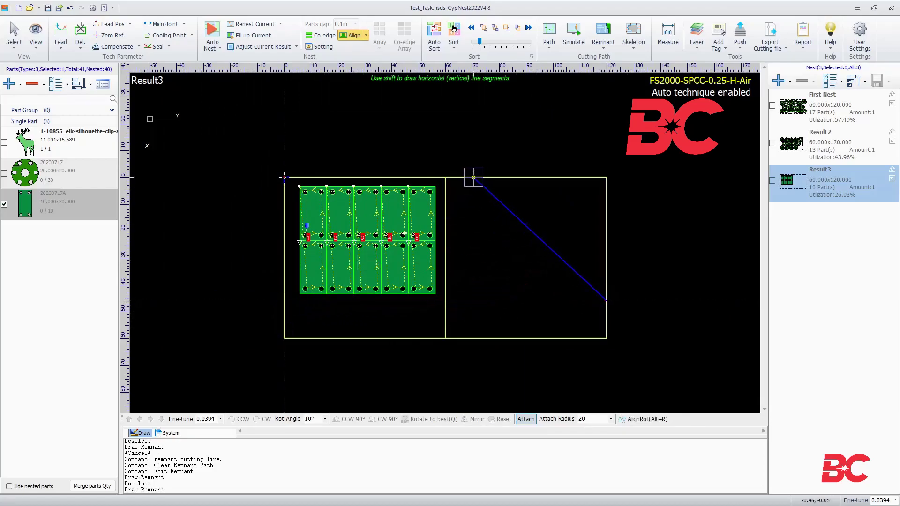
left_click(445, 178)
key("Escape")
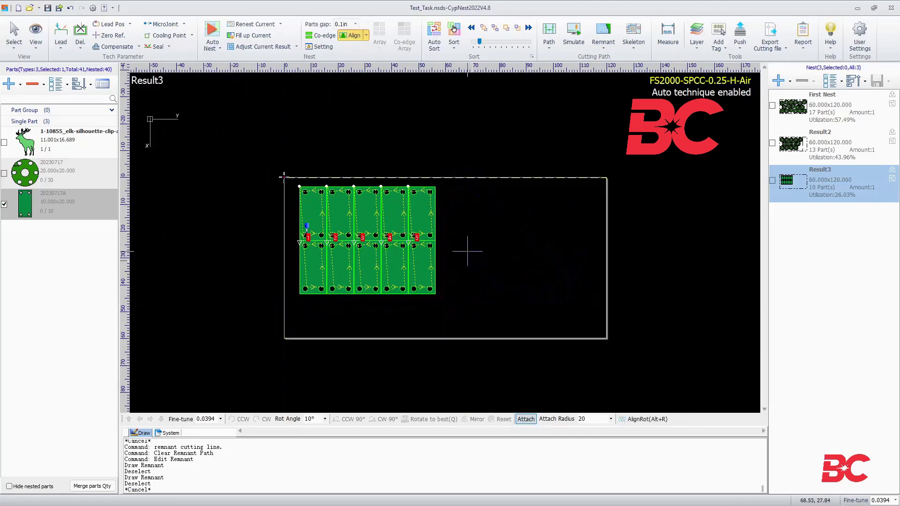
scroll(414, 270, "up", 2)
Generate an automatic remnant cutting line in the stepped shape and confirm it
left_click(602, 37)
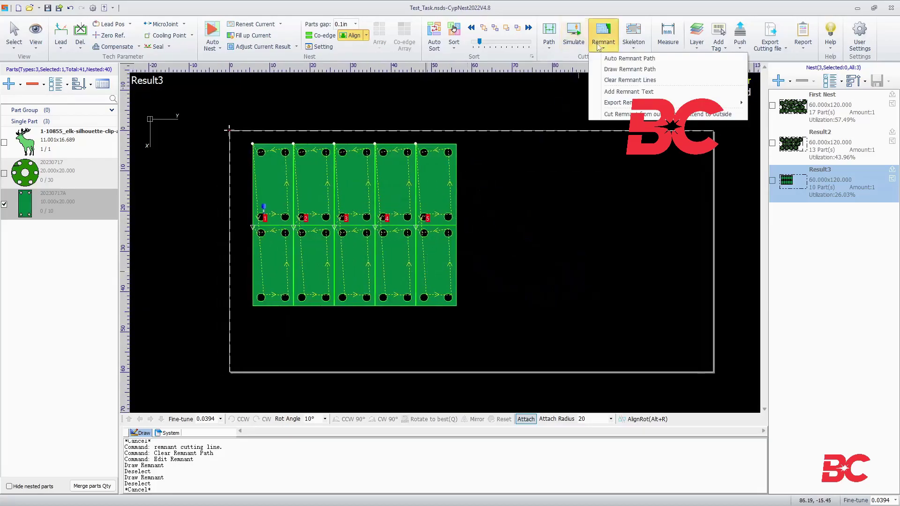
left_click(620, 58)
left_click(435, 274)
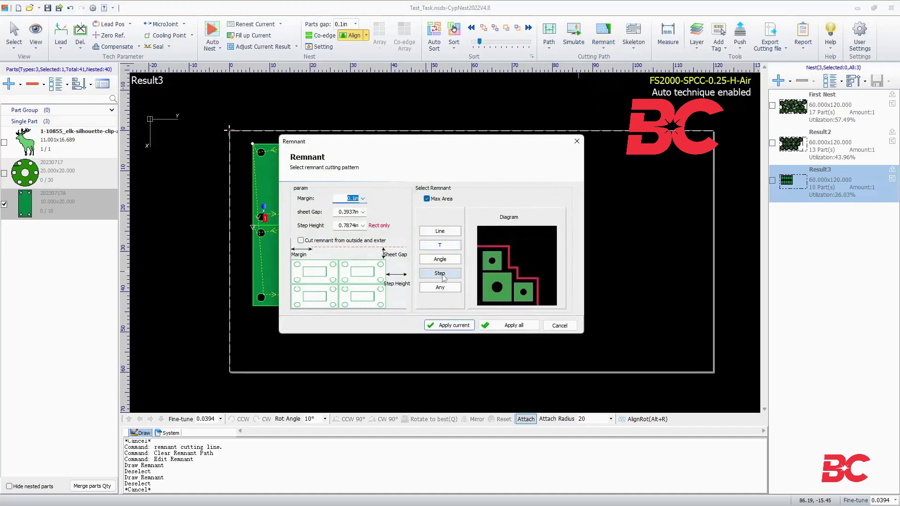
left_click(487, 323)
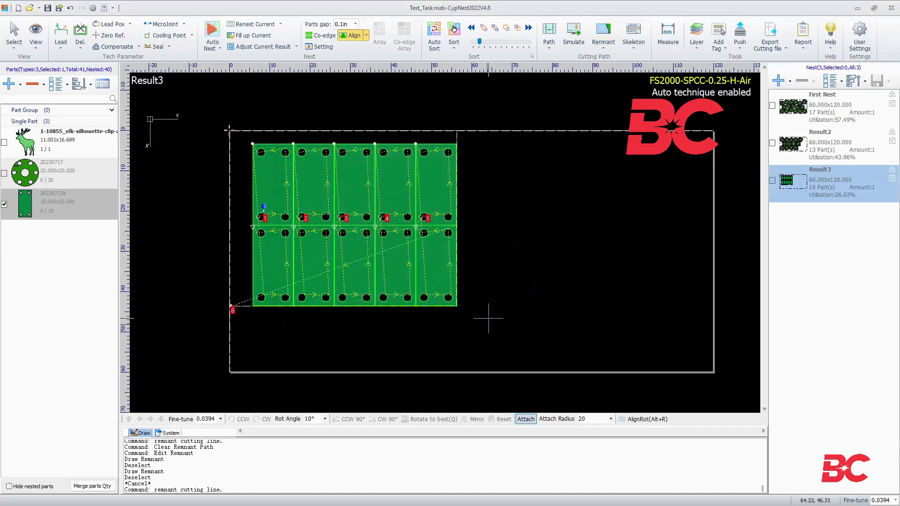
Add remnant marking text to the current remnant and acknowledge the success message
left_click(594, 42)
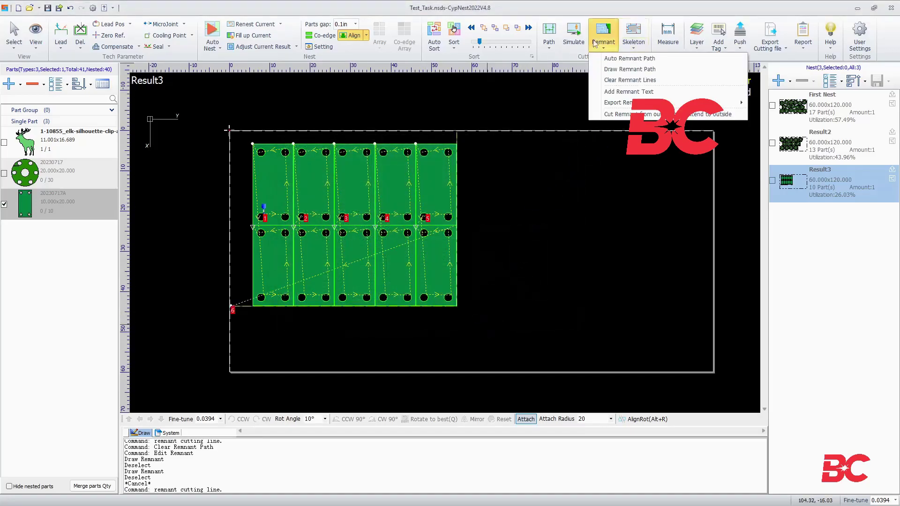
left_click(623, 92)
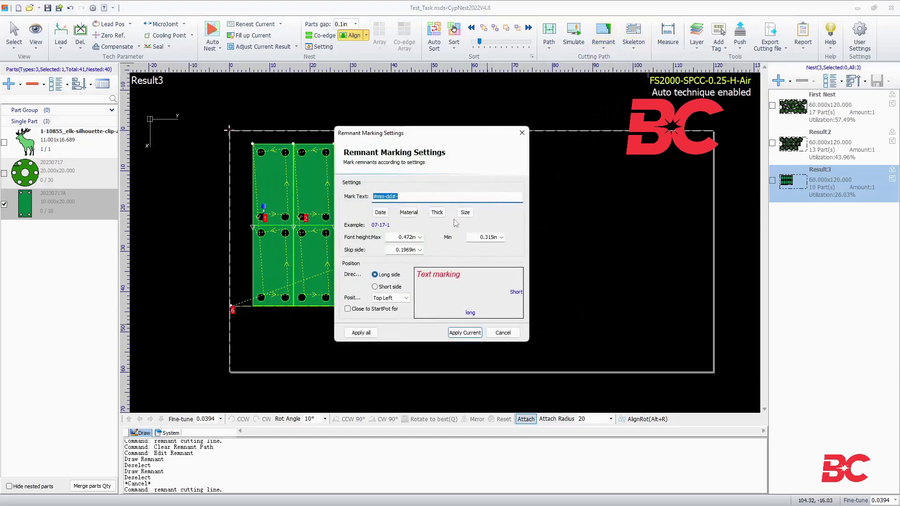
left_click(464, 332)
left_click(463, 268)
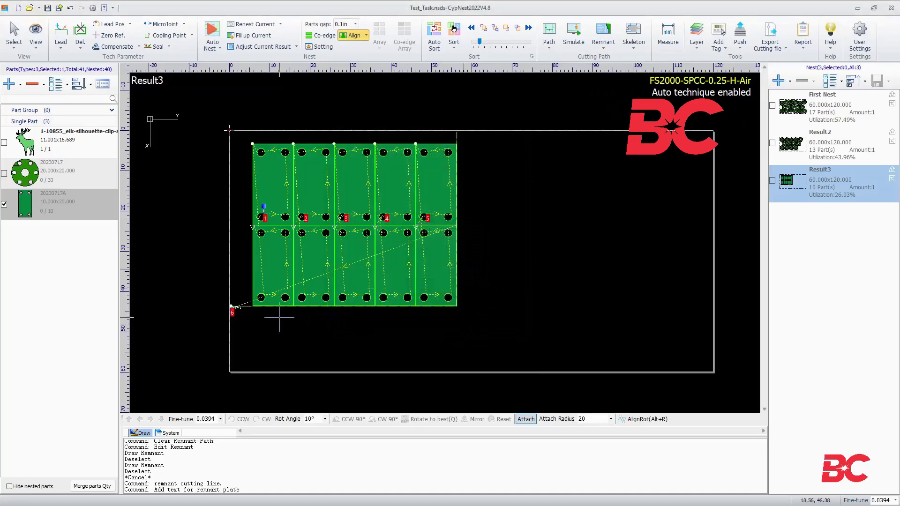
scroll(241, 305, "up", 5)
Break the scrap skeleton on a 6×6 grid with 0.5in part and plate gaps on Layer1
scroll(461, 304, "down", 5)
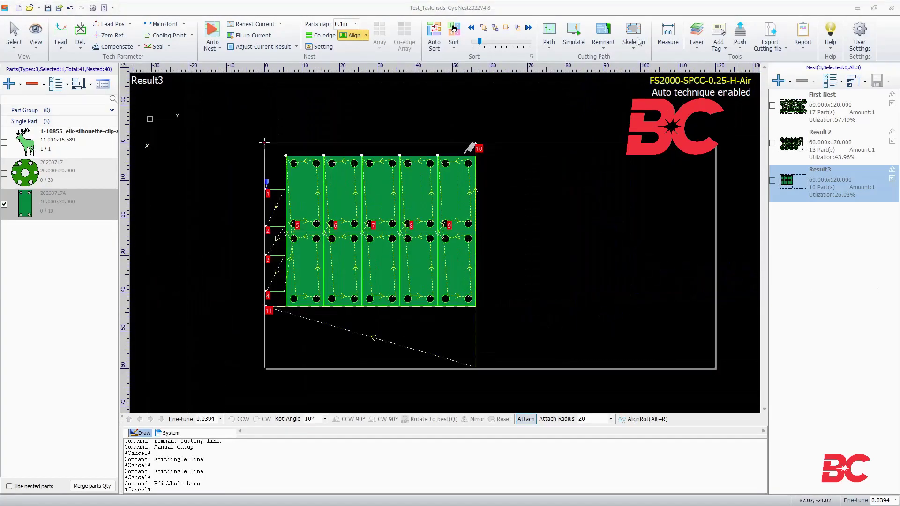
left_click(638, 42)
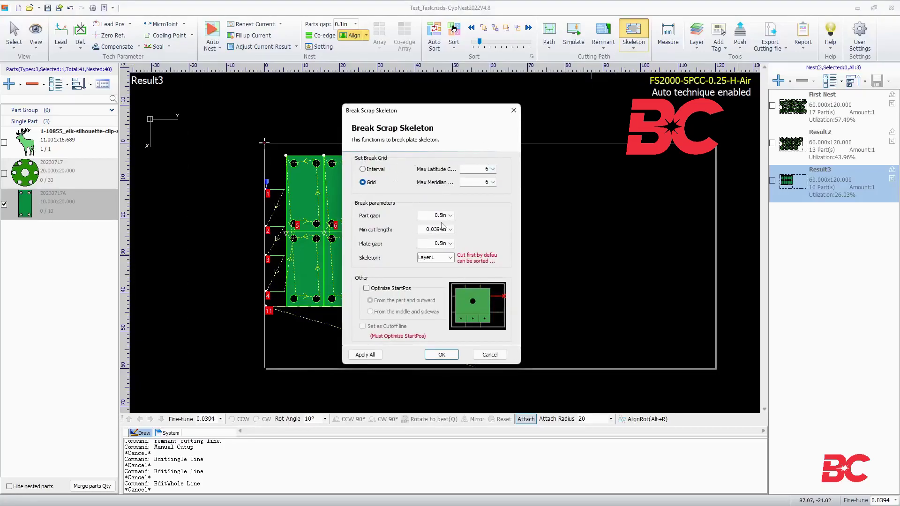
left_click(441, 354)
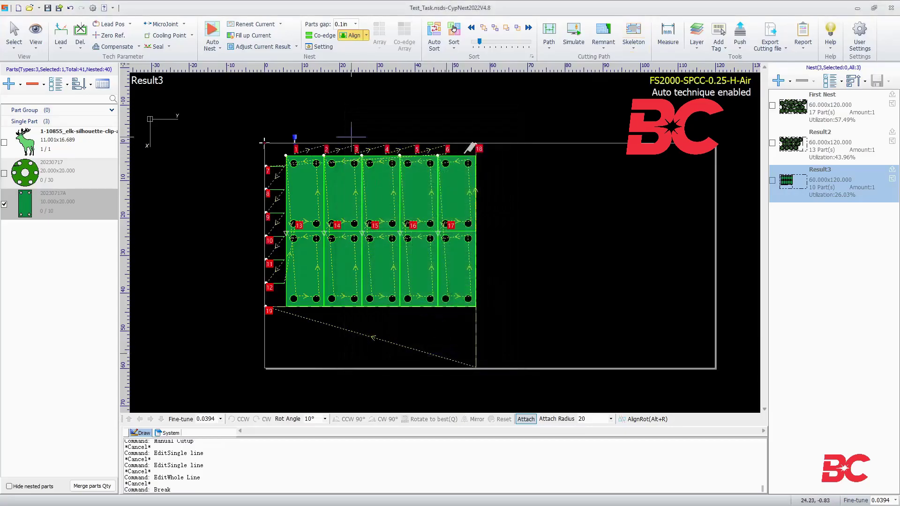
scroll(290, 186, "up", 3)
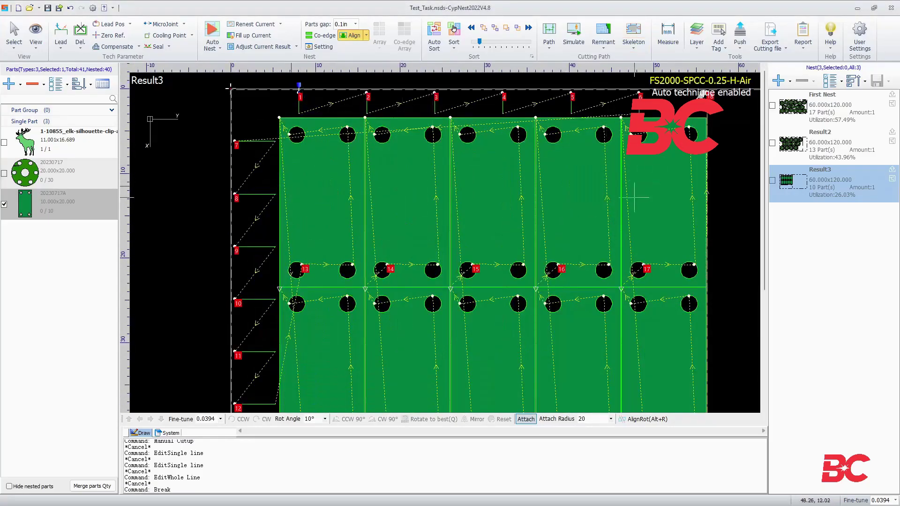
scroll(547, 287, "down", 2)
scroll(548, 287, "down", 5)
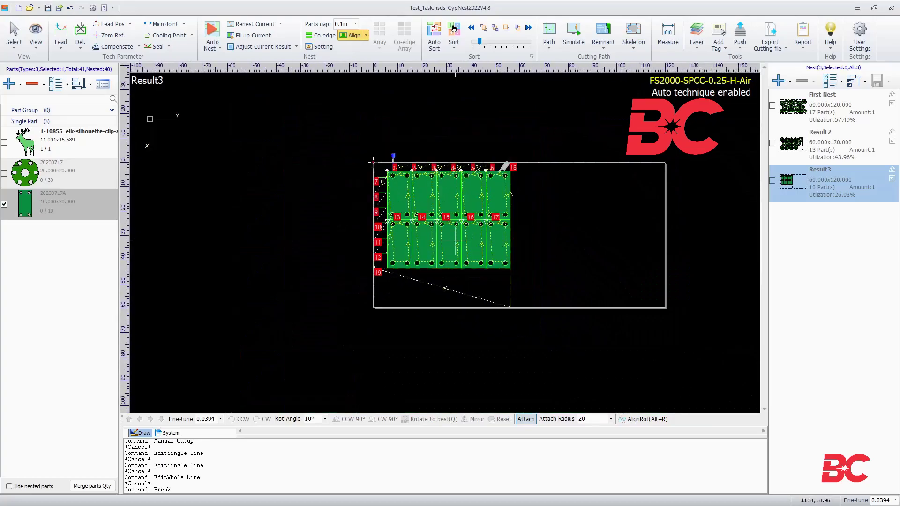
Configure Draw Cutup with 0.5 part gap, 0.5 plate gap and skeleton Layer1
left_click(642, 49)
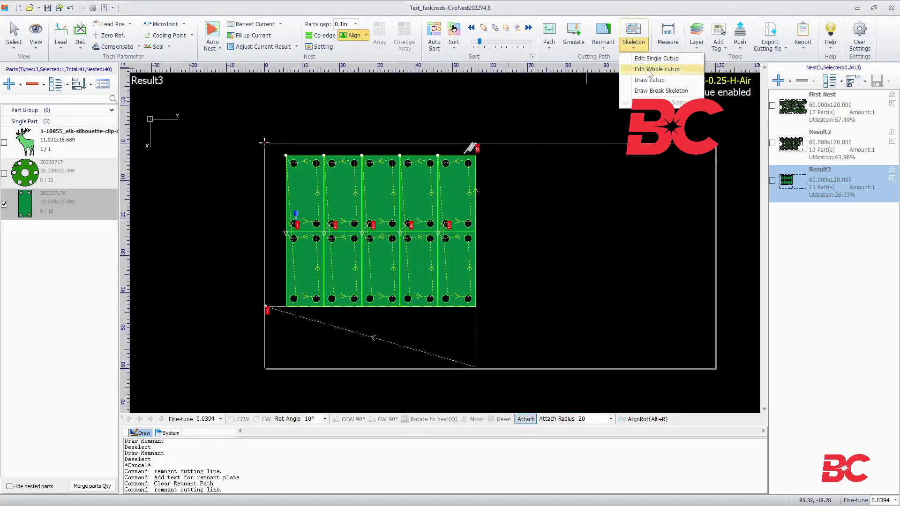
left_click(660, 103)
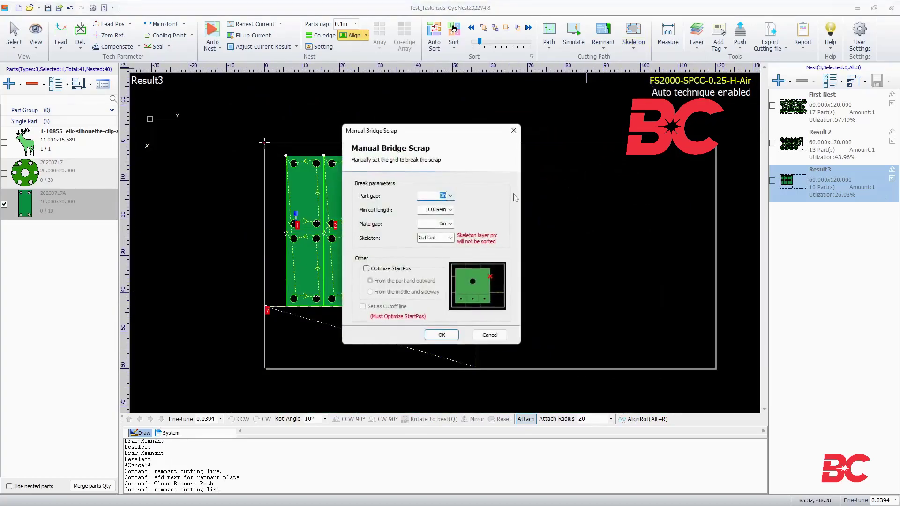
type("0.5")
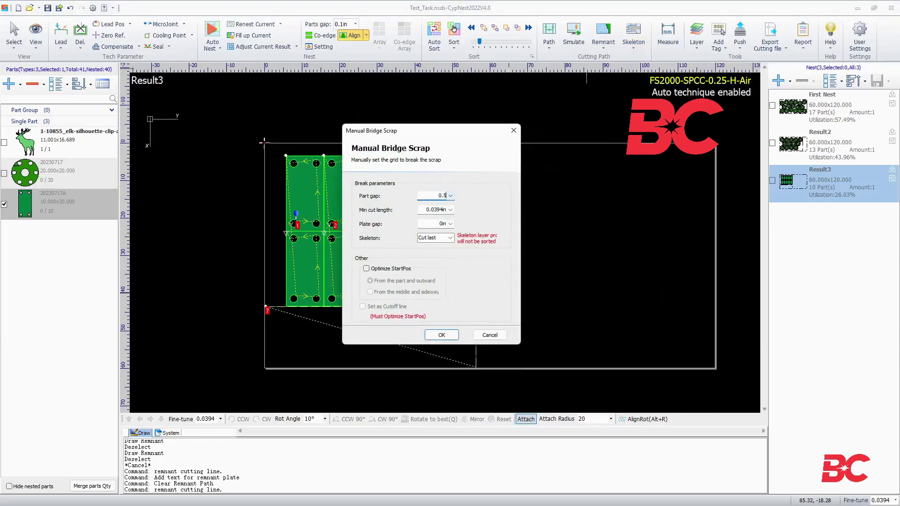
left_click(435, 223)
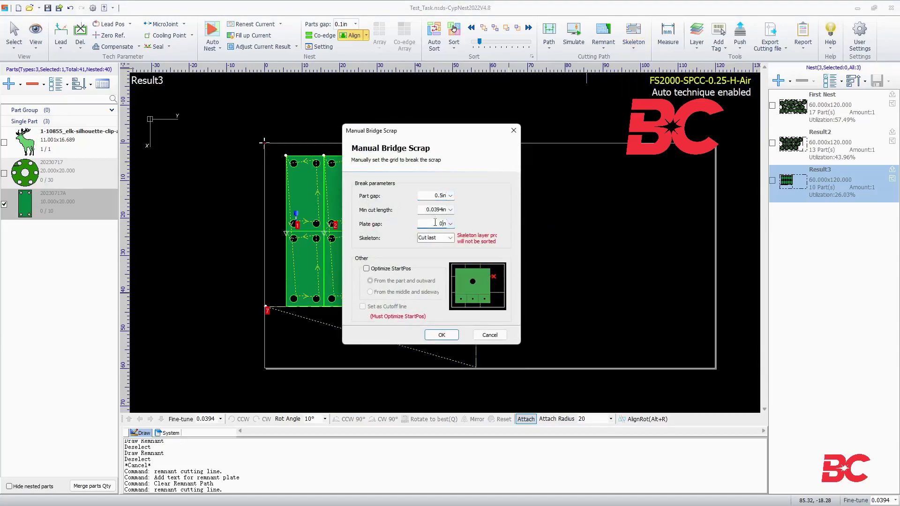
left_click(442, 238)
left_click(450, 238)
left_click(449, 238)
left_click(450, 238)
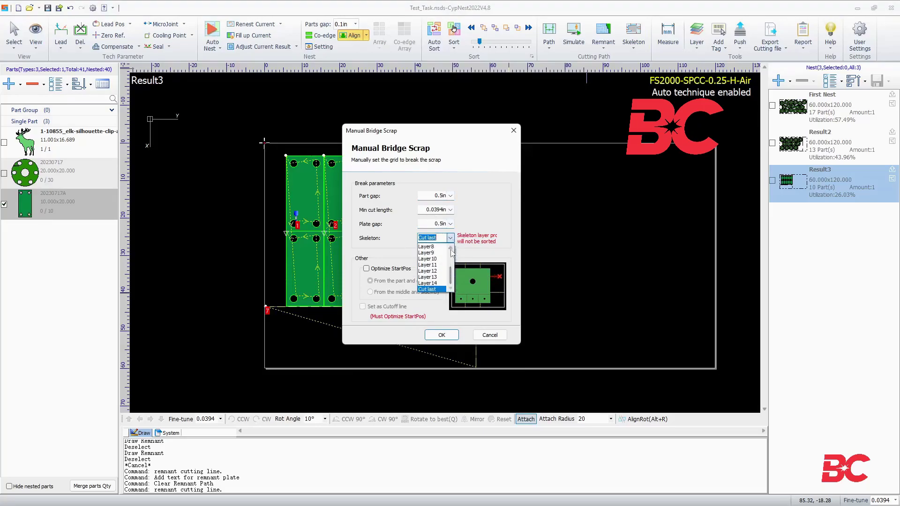
left_click(433, 255)
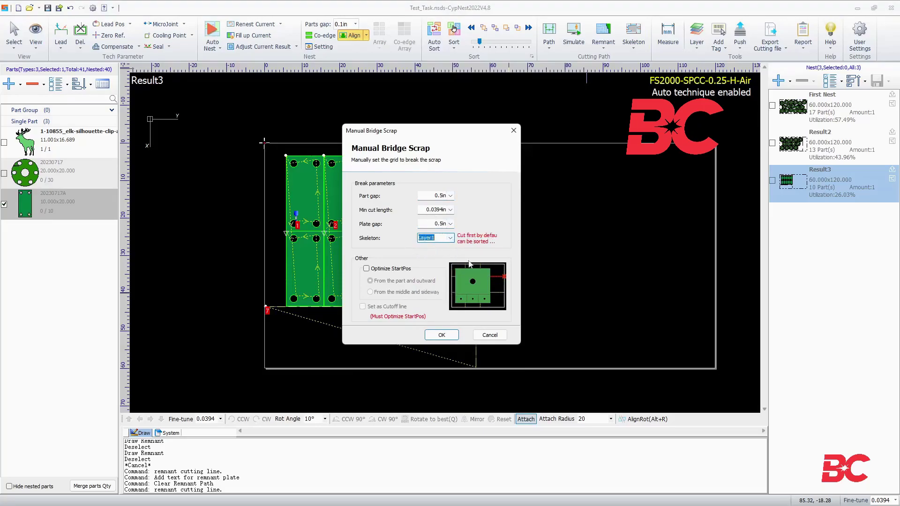
left_click(441, 334)
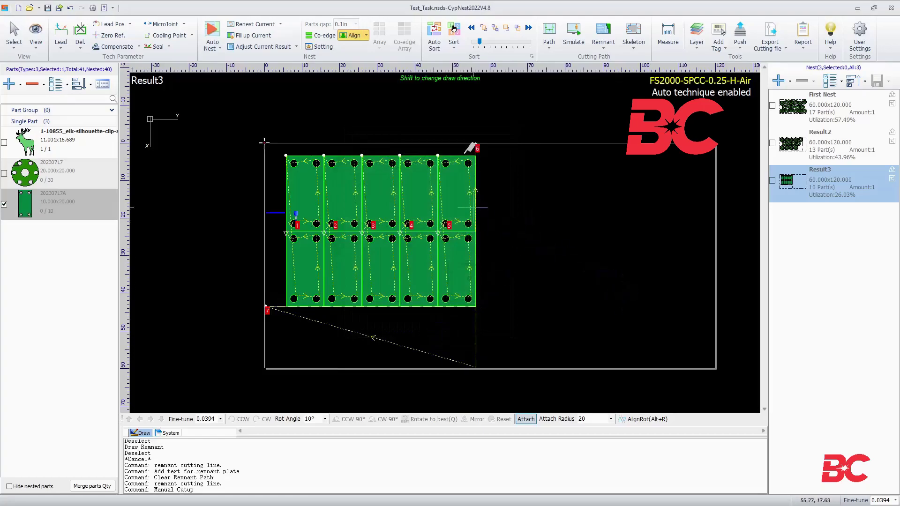
Draw manual break cuts along the plate's left edge
left_click(513, 188)
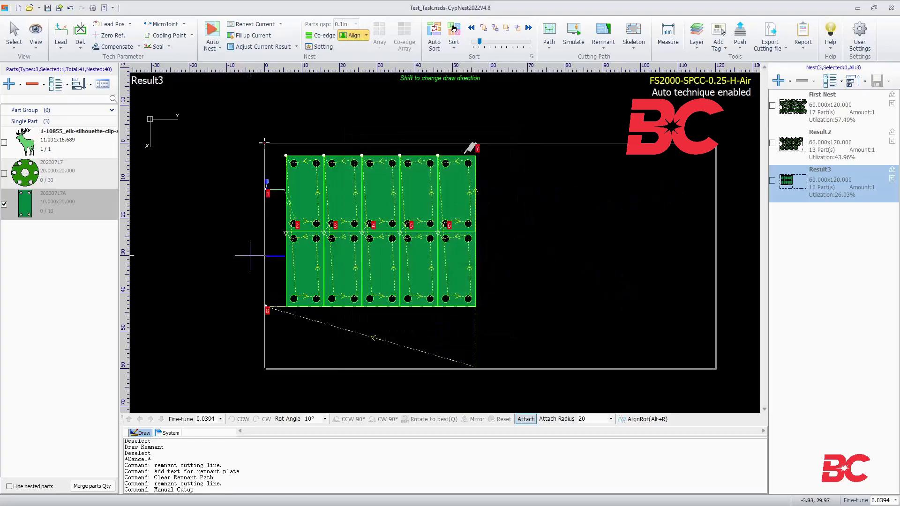
left_click(272, 229)
left_click(272, 257)
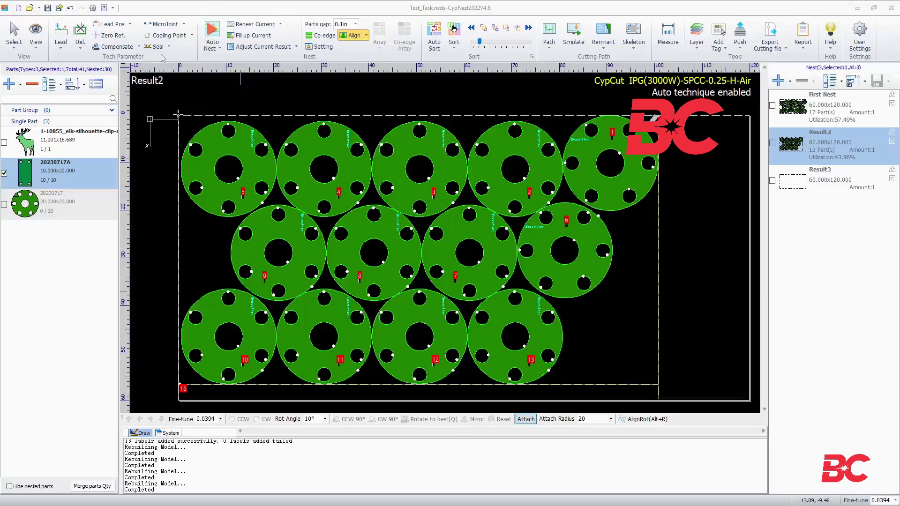
Select the top-left circular part and delete its technique parameters, leaving lead settings unchanged
left_click(211, 201)
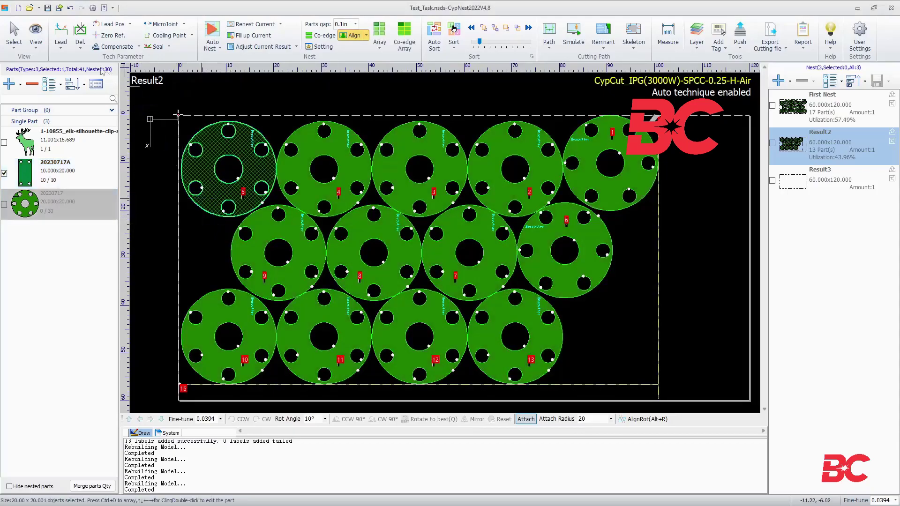
left_click(60, 33)
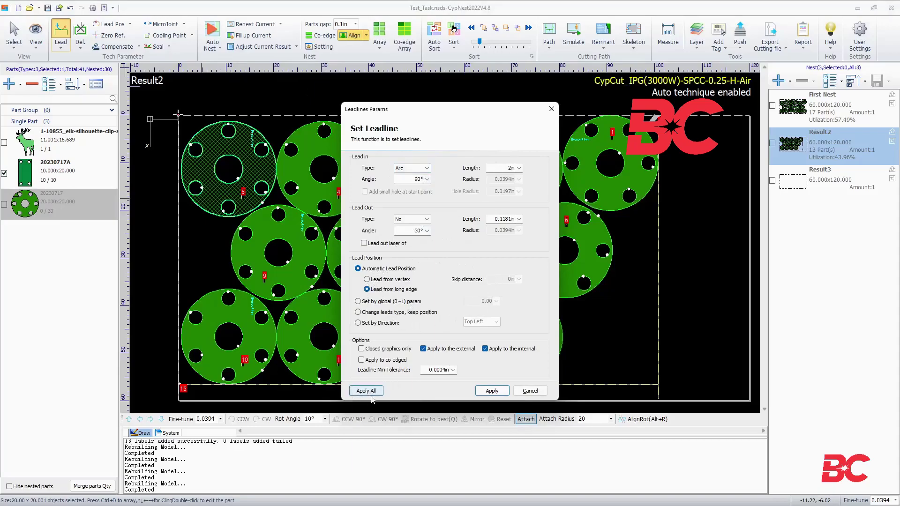
left_click(530, 394)
left_click(81, 31)
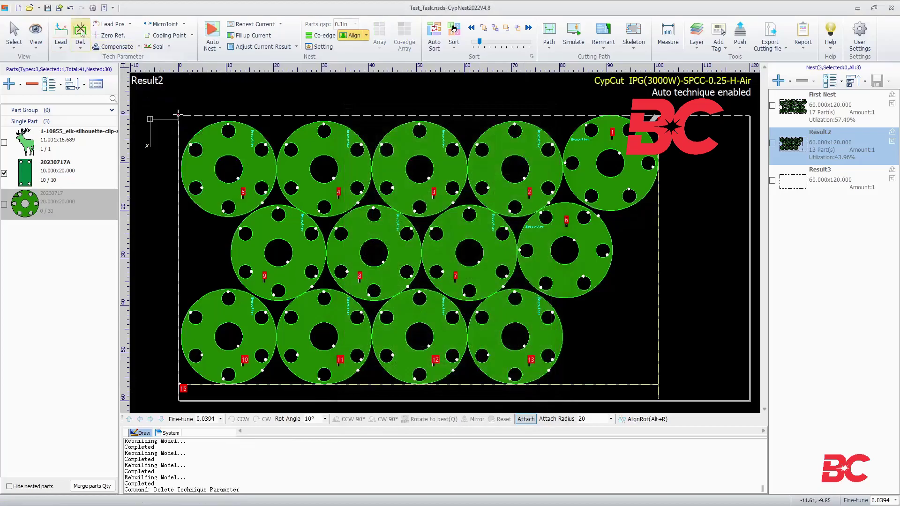
left_click(80, 44)
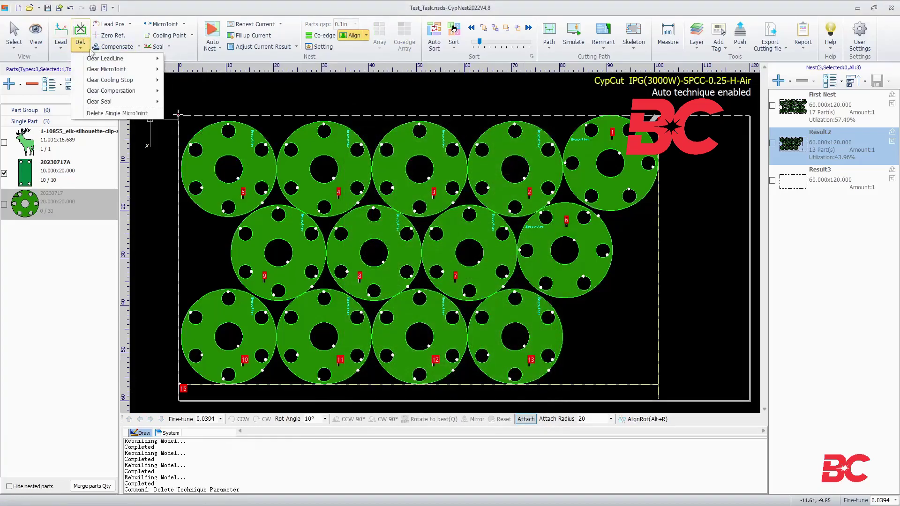
mouse_move(136, 58)
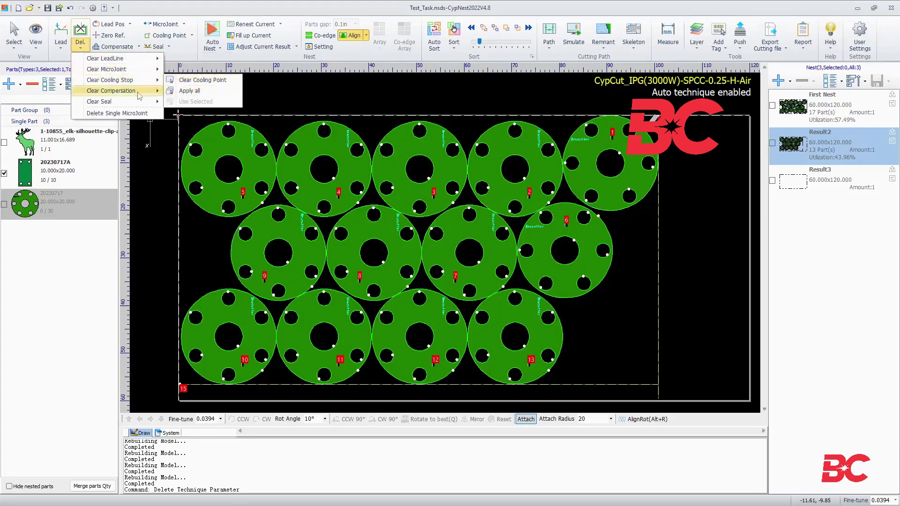
Set a new lead-in point on the top-left circle with range 'Same part'
left_click(116, 26)
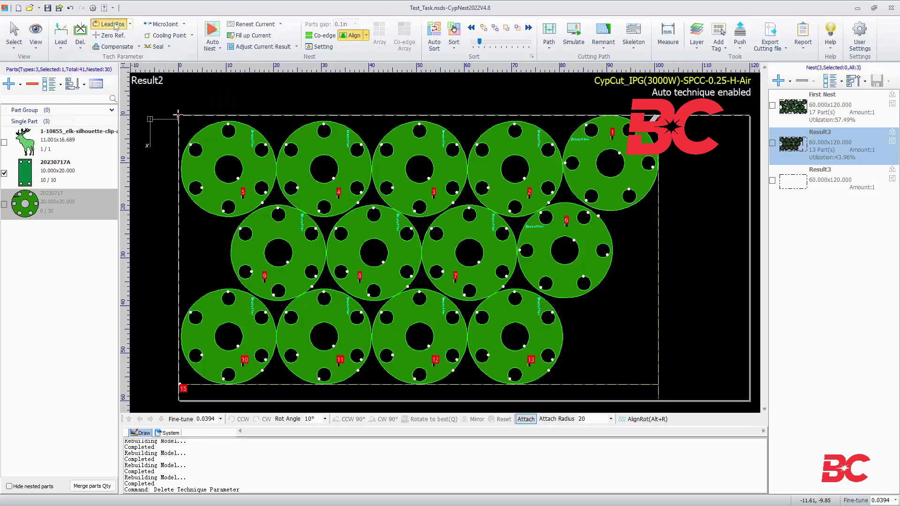
left_click(116, 25)
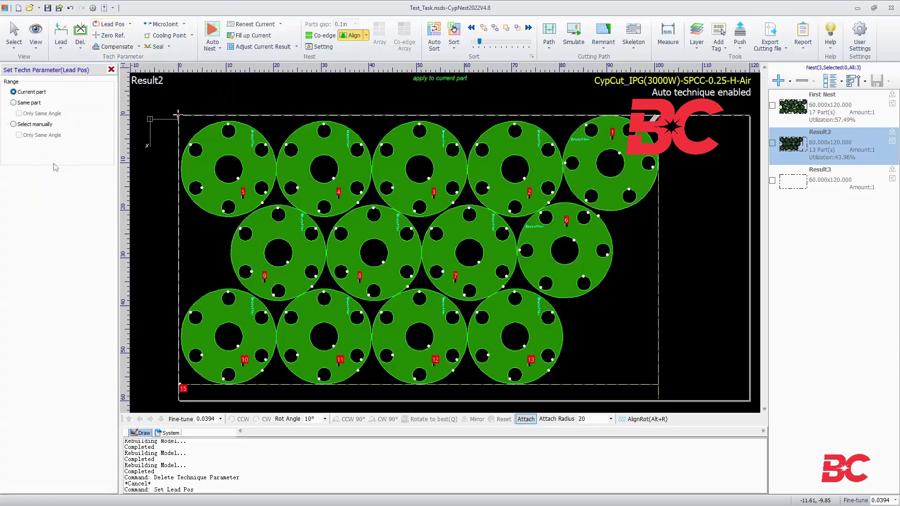
left_click(14, 102)
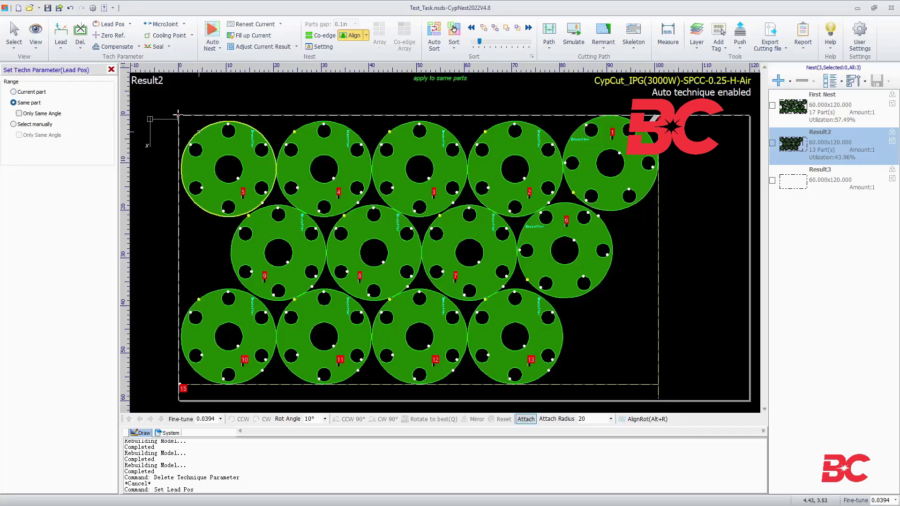
left_click(199, 132)
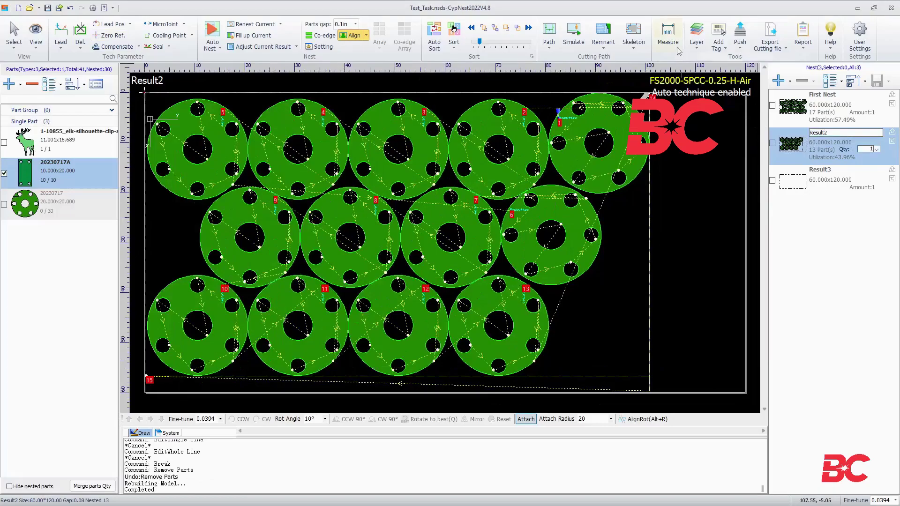
Measure the 38.9492 length between two parts, then turn off Show Travel Path
left_click(667, 35)
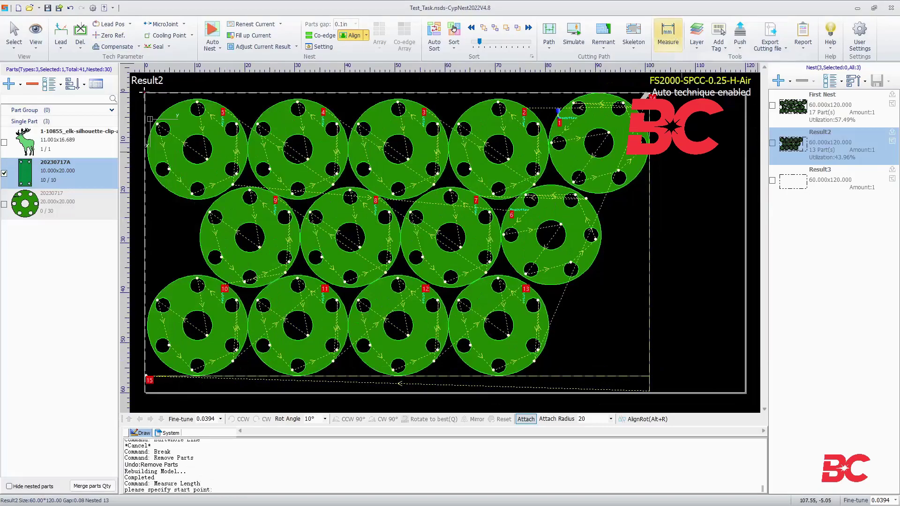
left_click(397, 149)
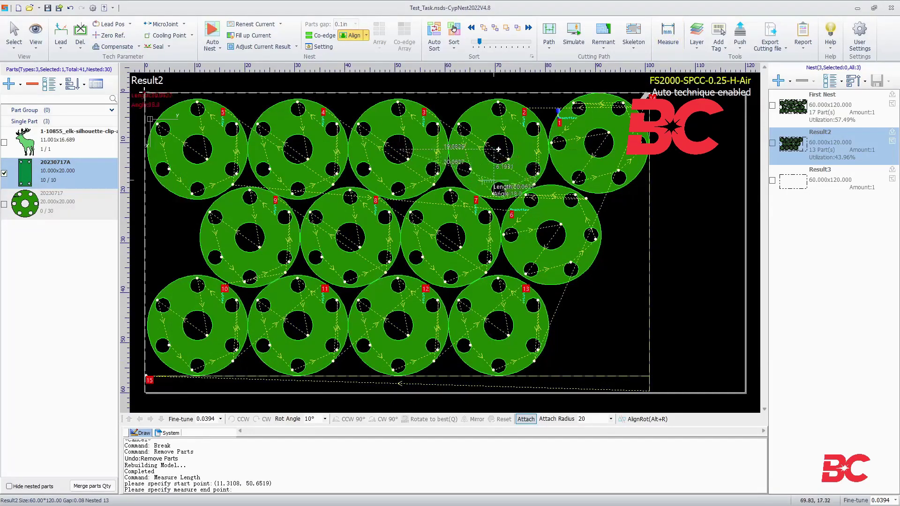
left_click(450, 197)
key("Escape")
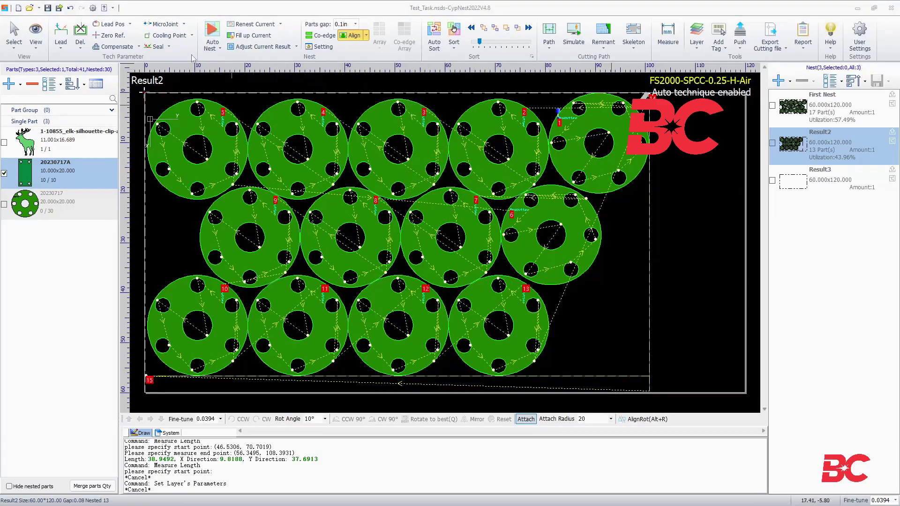
left_click(36, 40)
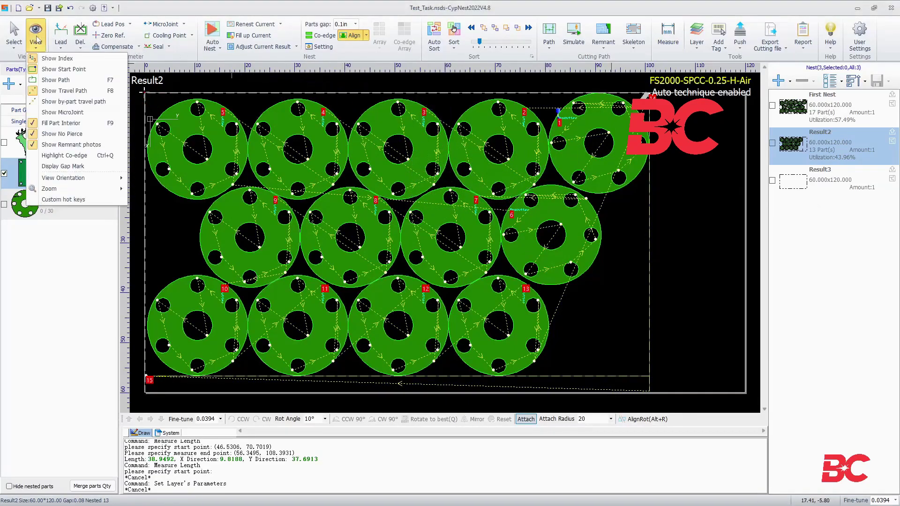
left_click(56, 90)
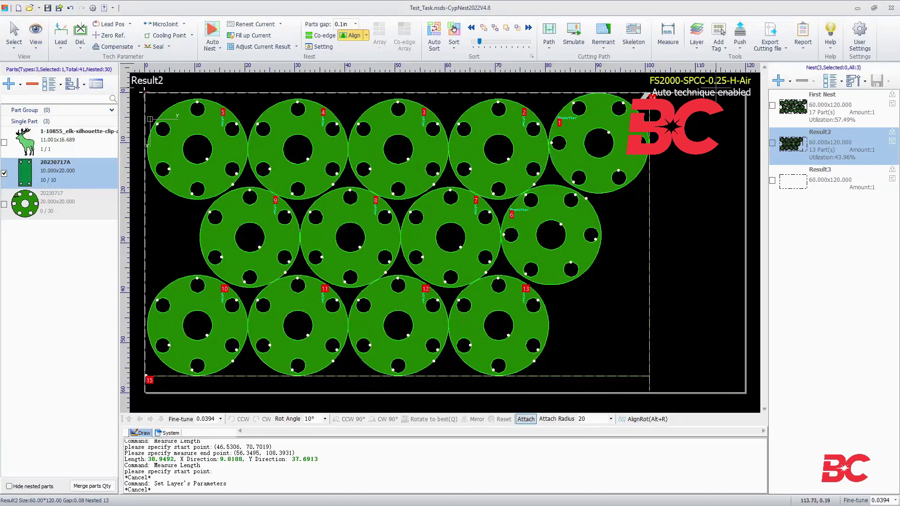
Load CS 1_2 (0.5in) Double 1.5 O2.fsm into layer1's cutting parameters and apply it
left_click(696, 32)
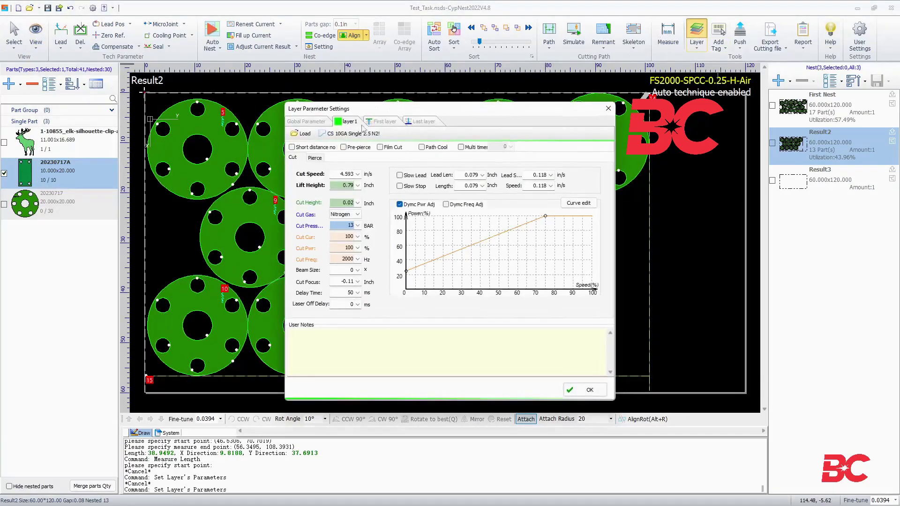
left_click(348, 121)
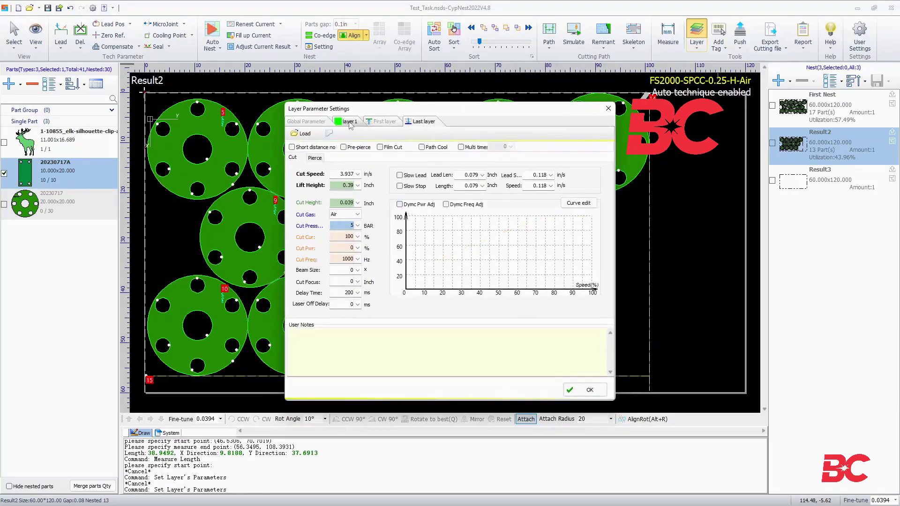
left_click(308, 136)
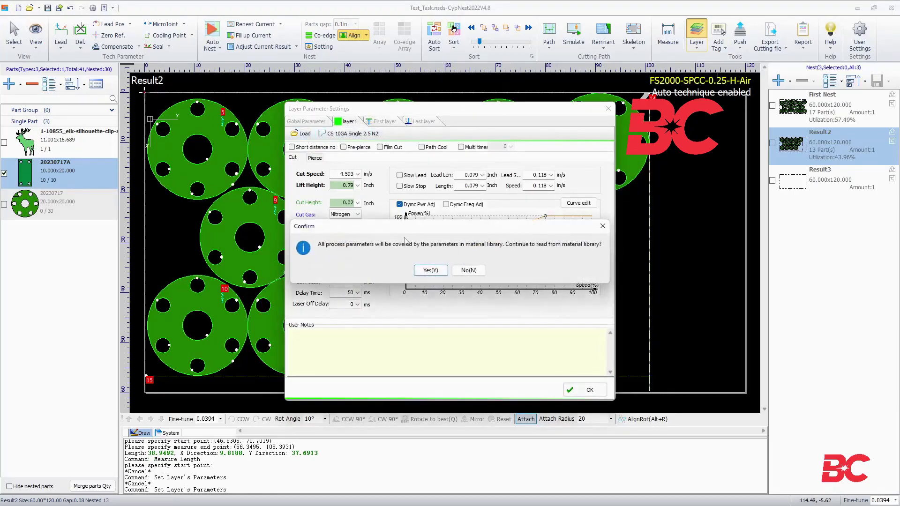
left_click(430, 269)
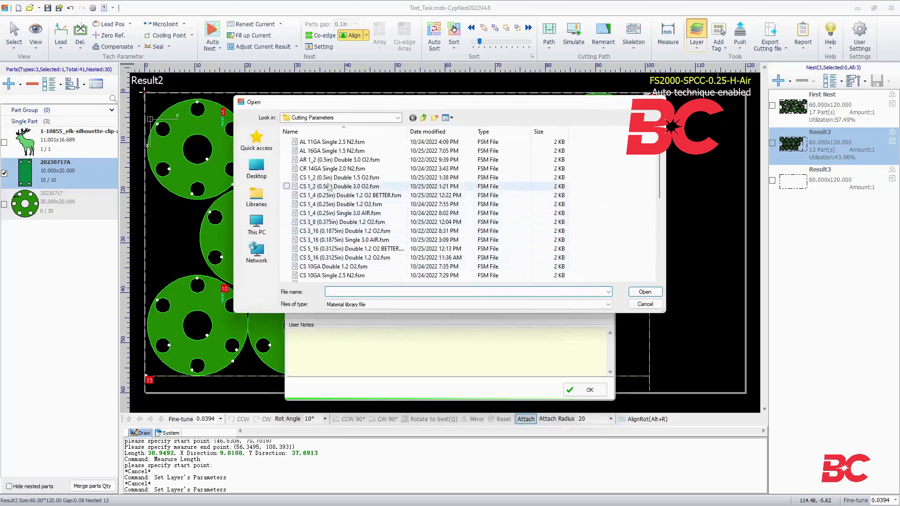
left_click(356, 177)
left_click(638, 293)
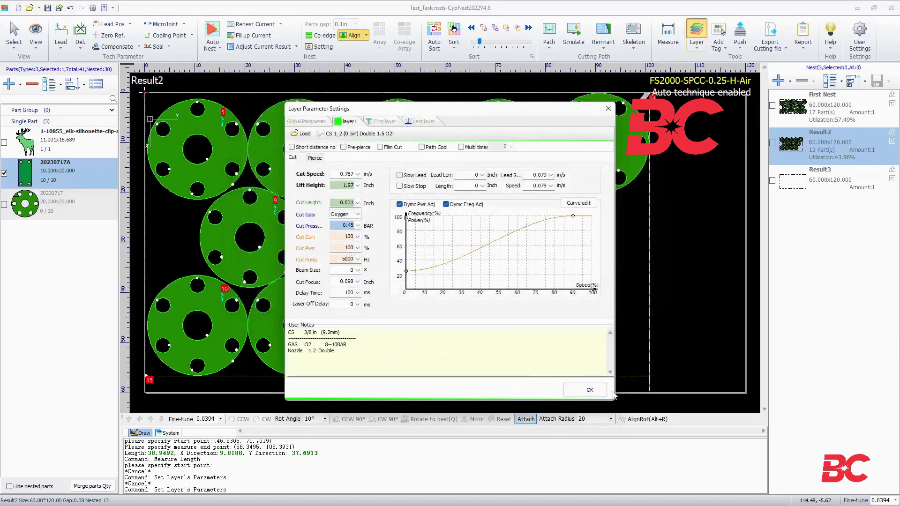
left_click(588, 390)
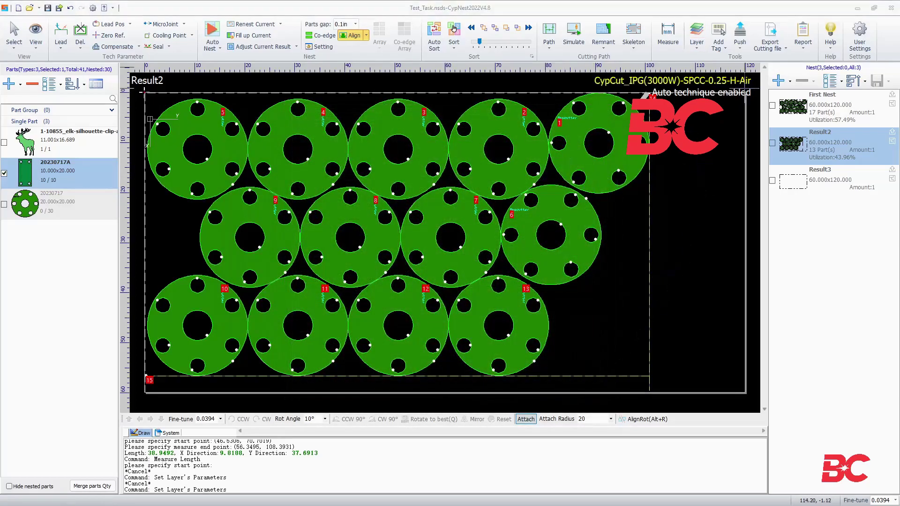
Start adding inkjet labels, accepting the label-loss warning, and select the label line
left_click(720, 32)
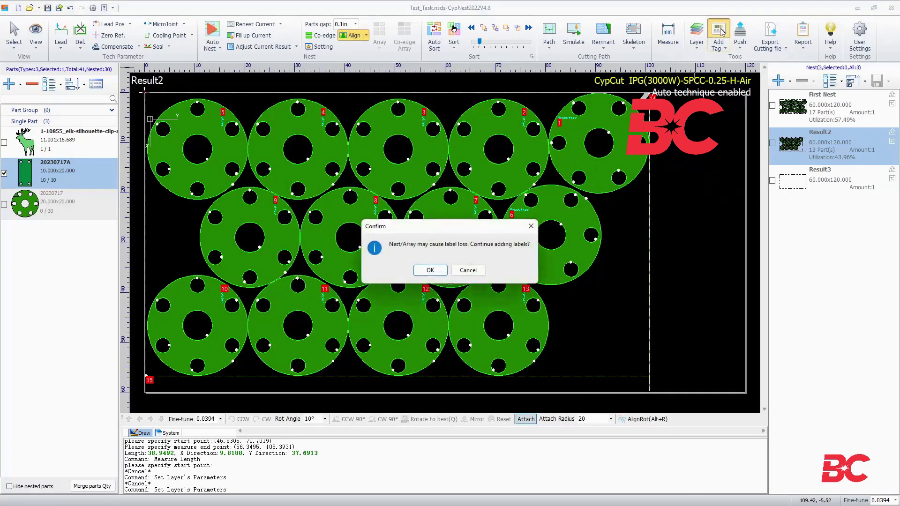
left_click(422, 273)
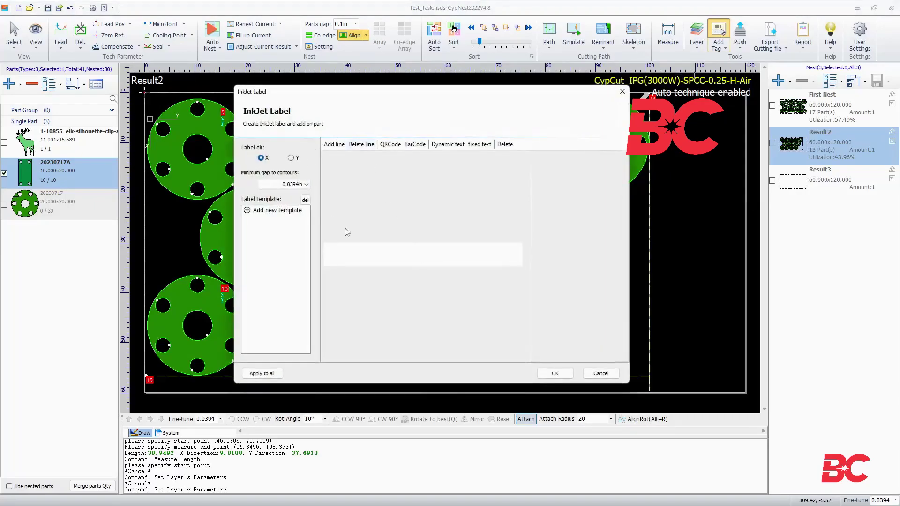
left_click(356, 256)
Add a QR code with content set to No and text 'Bescutter', followed by a barcode
left_click(394, 146)
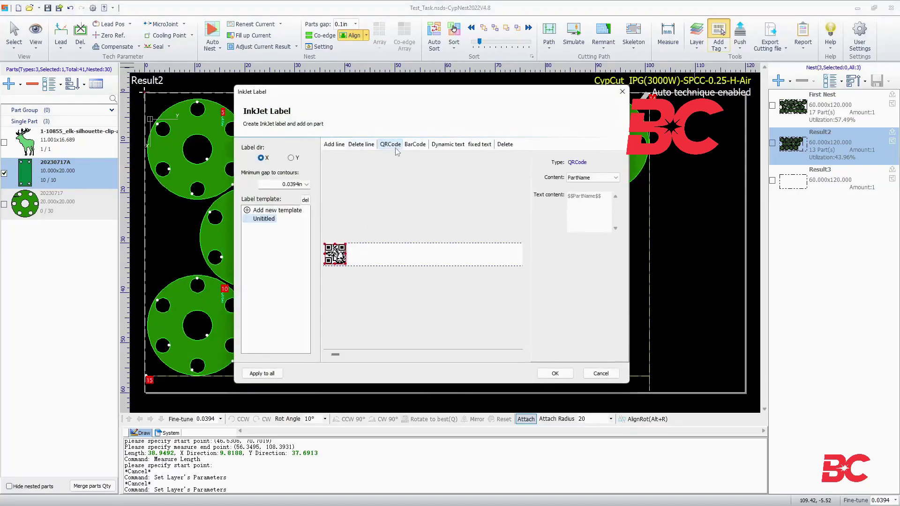
left_click(591, 177)
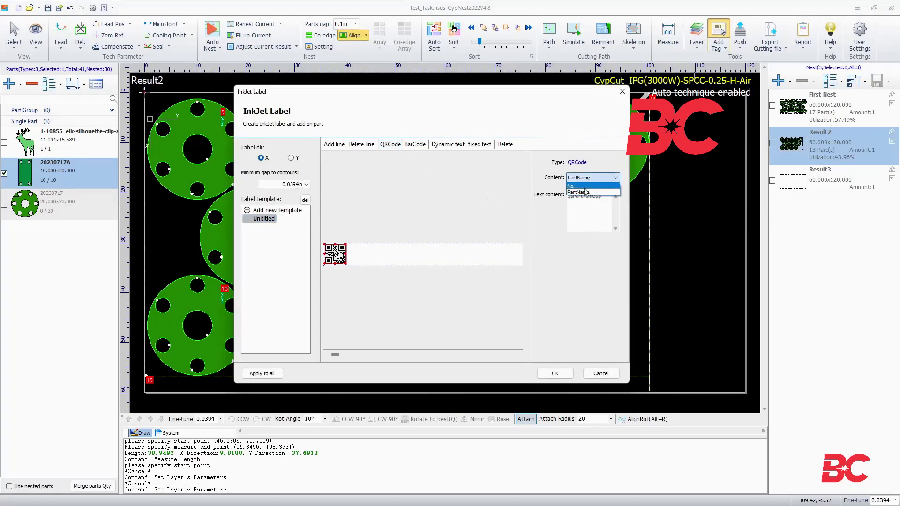
left_click(585, 192)
left_click_drag(582, 194, 570, 196)
key("Caps_Lock")
type("Bescutter")
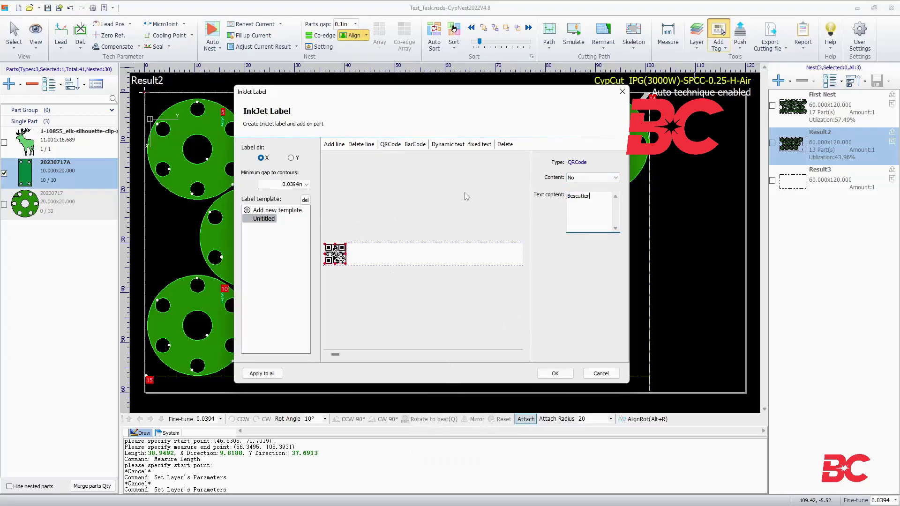
left_click(415, 144)
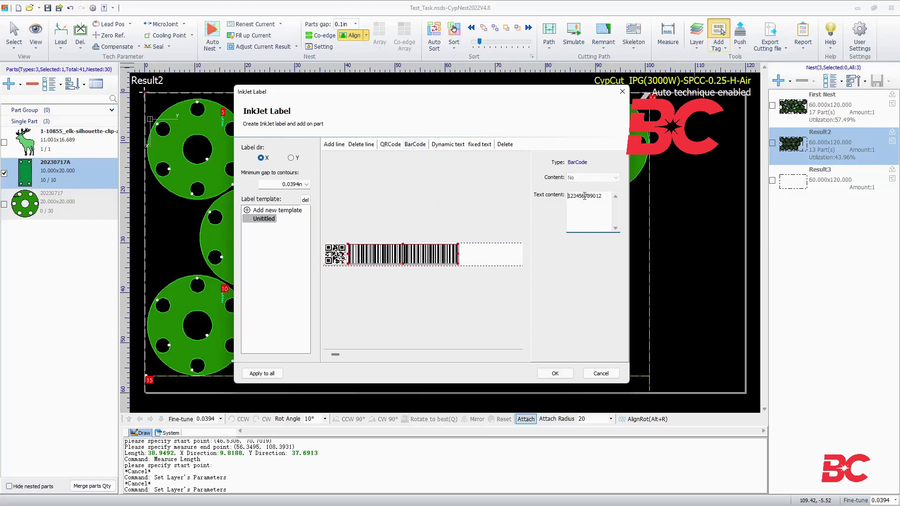
Add part-name dynamic text in Arial Bold, size 3, aligned to the top
left_click(448, 145)
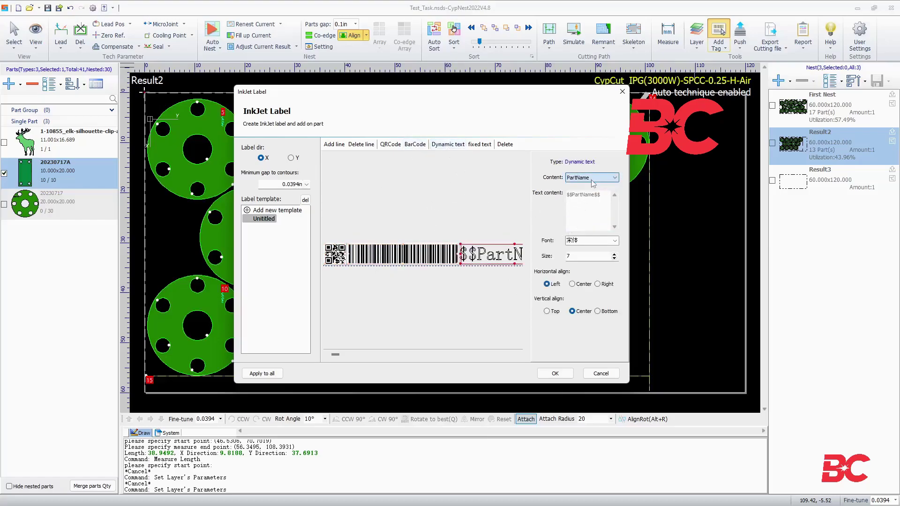
left_click(586, 240)
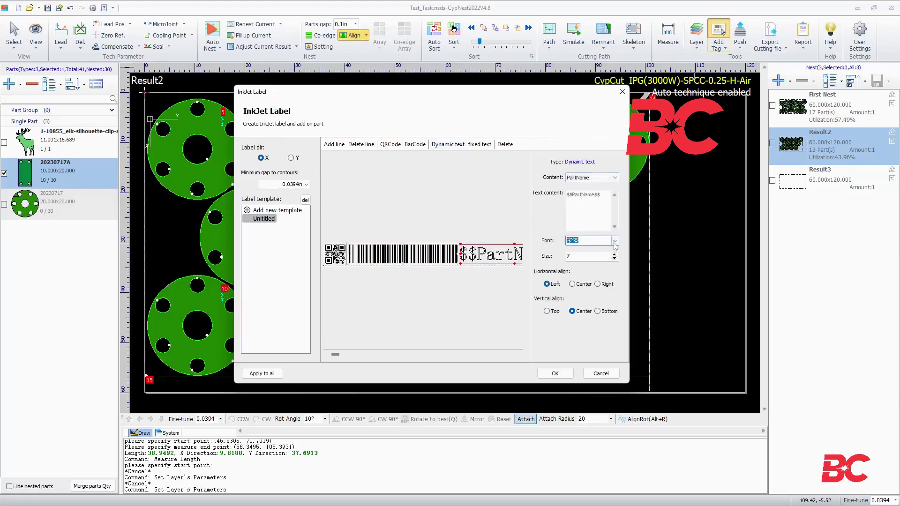
left_click(581, 268)
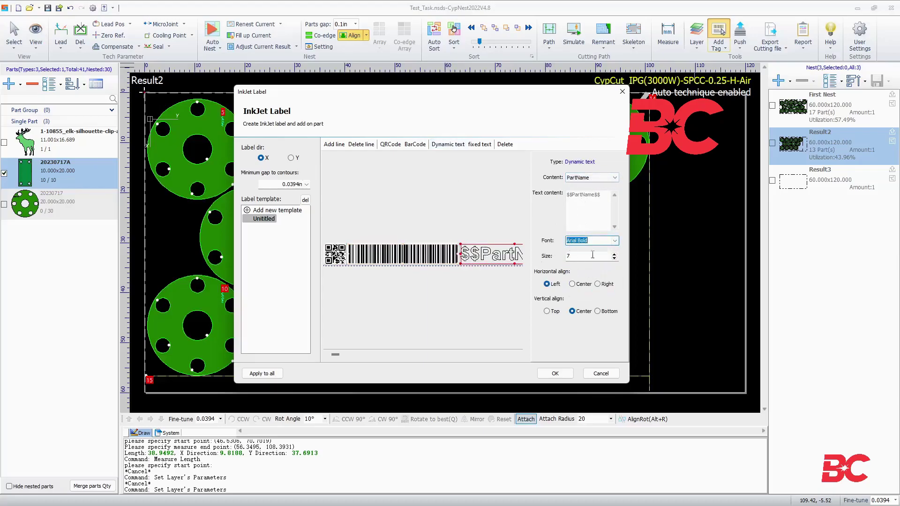
left_click(614, 259)
type("3")
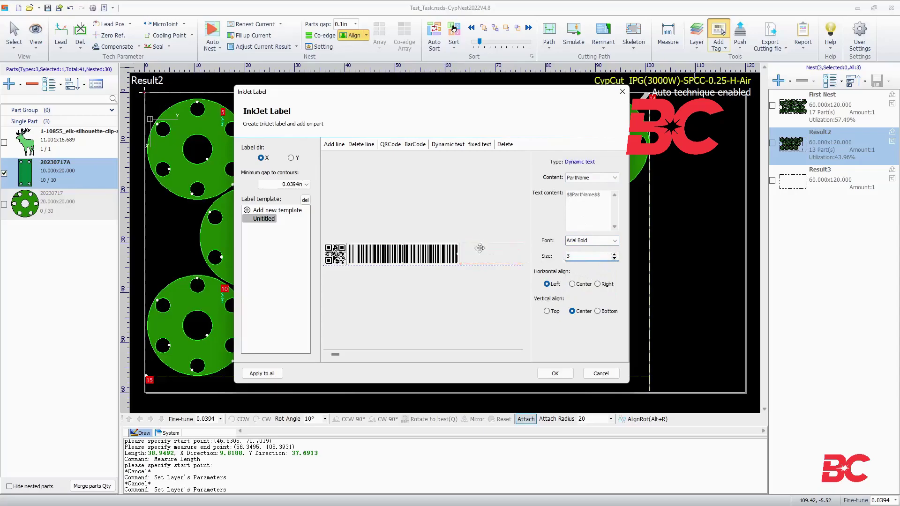
left_click(550, 311)
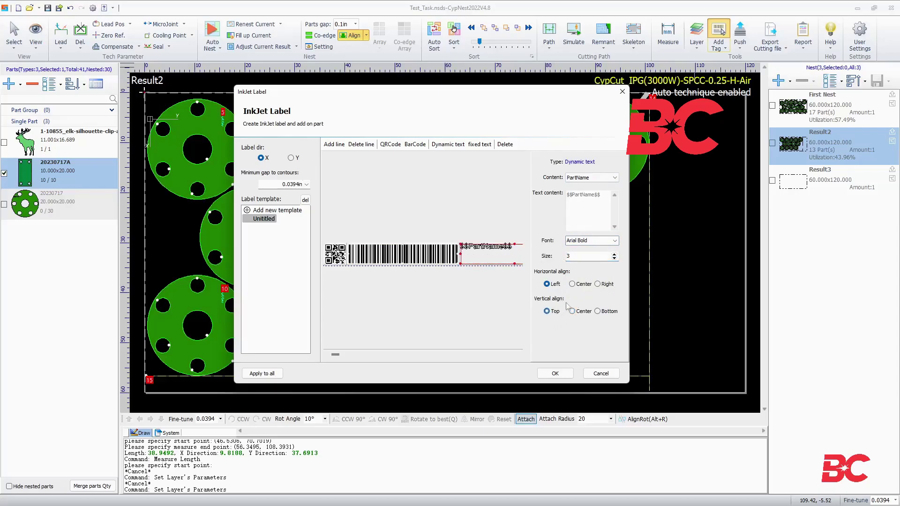
Add a fixed-text element and replace its old Chinese text with 'Bescutter'
left_click(479, 145)
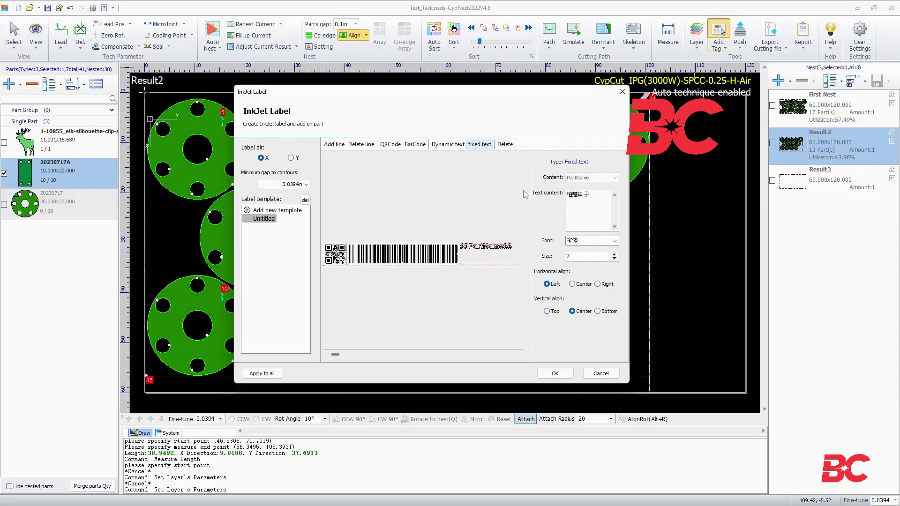
left_click(598, 204)
key("shift+Left")
key("BackSpace")
key("BackSpace")
key("BackSpace")
type("B")
key("Caps_Lock")
type("es")
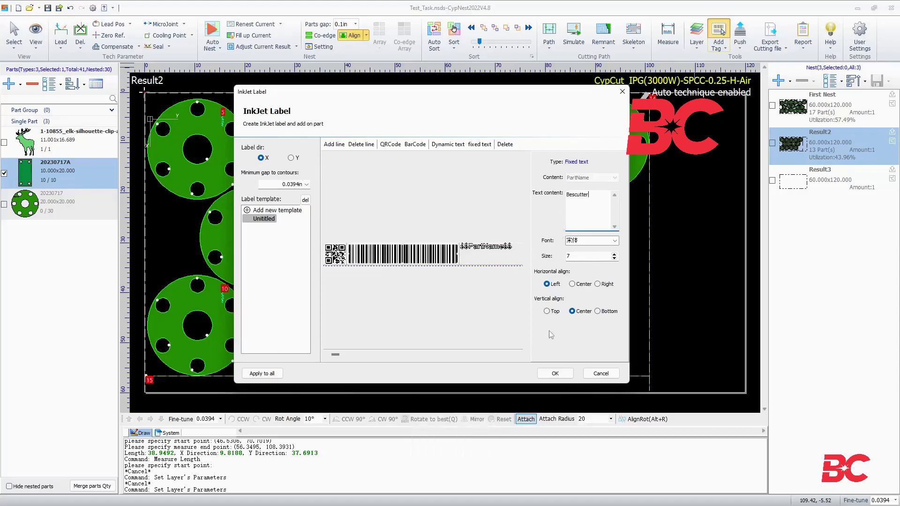
Apply the Bescutter label, inspect it close up, then re-add labels to all 13 Result2 parts
key("Return")
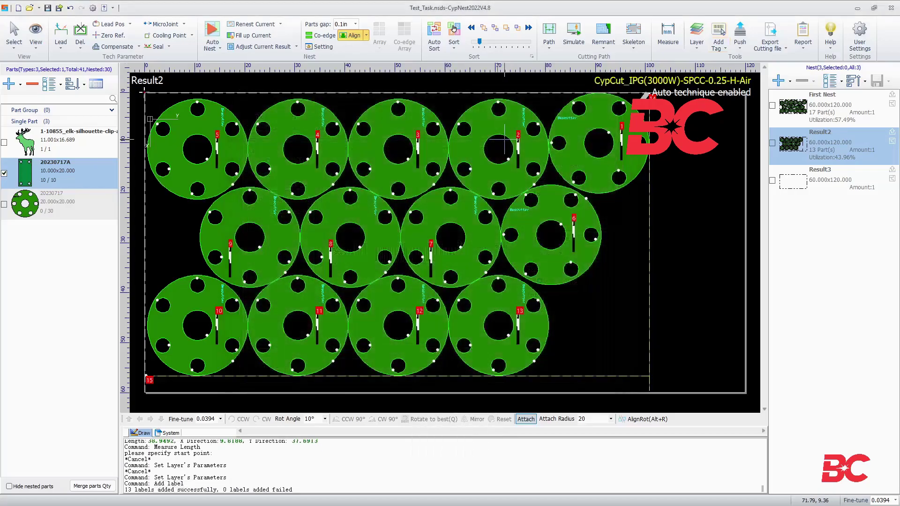
scroll(516, 148, "up", 5)
scroll(515, 148, "down", 1)
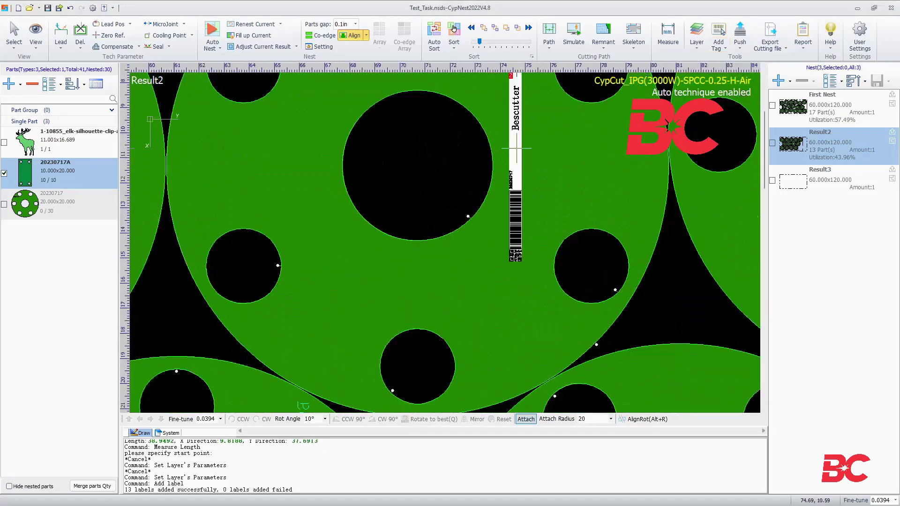
middle_click_drag(515, 148, 494, 204)
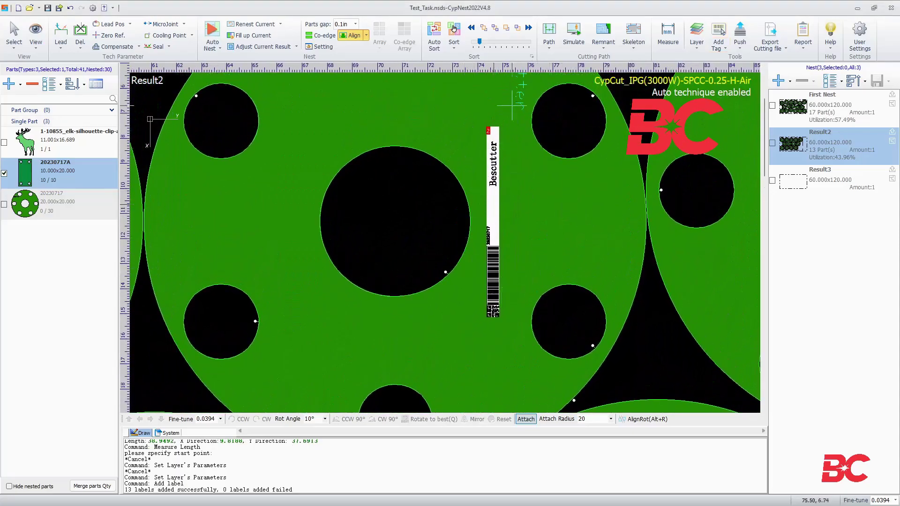
scroll(526, 293, "down", 5)
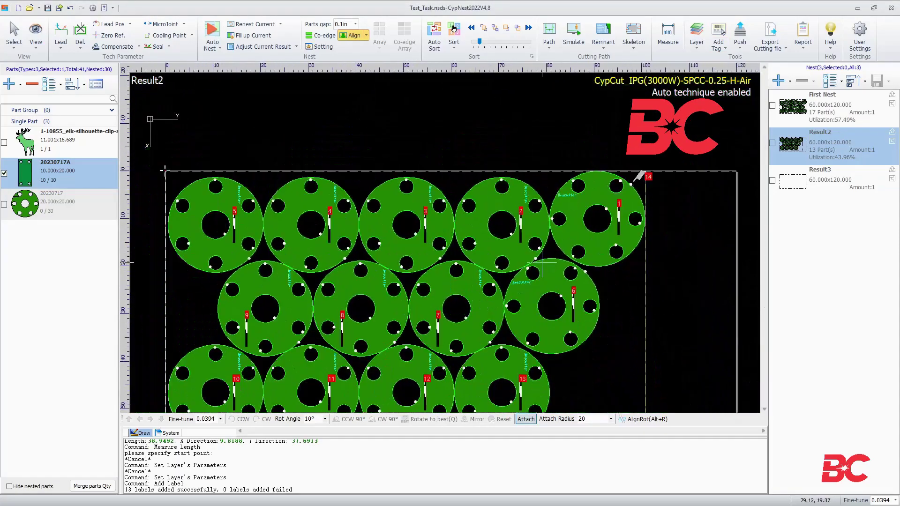
middle_click_drag(539, 189, 556, 178)
left_click(718, 33)
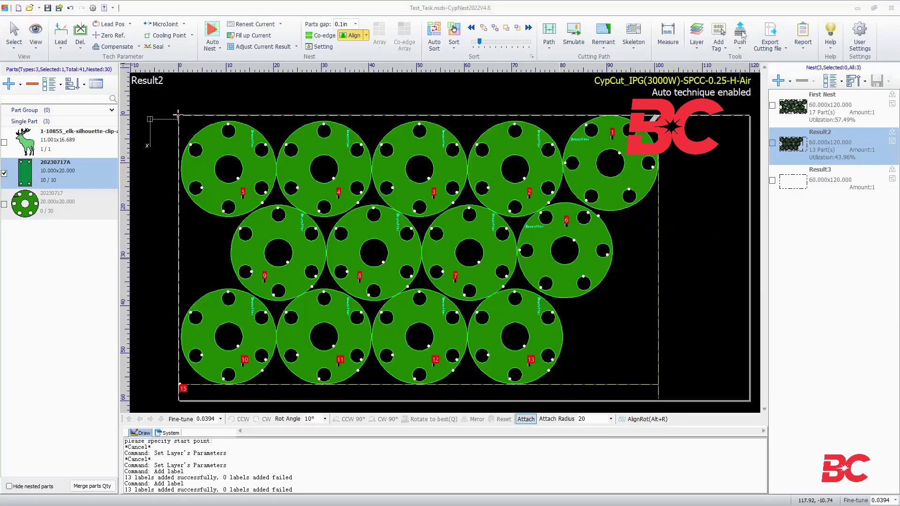
Start pushing the nest despite unnested parts and select machine DESKTOP-DHP4FMV
left_click(740, 33)
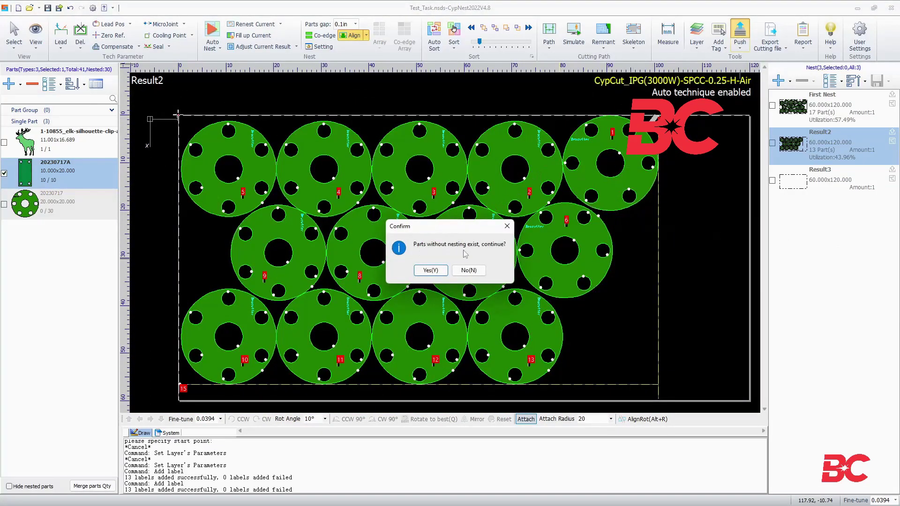
left_click(430, 270)
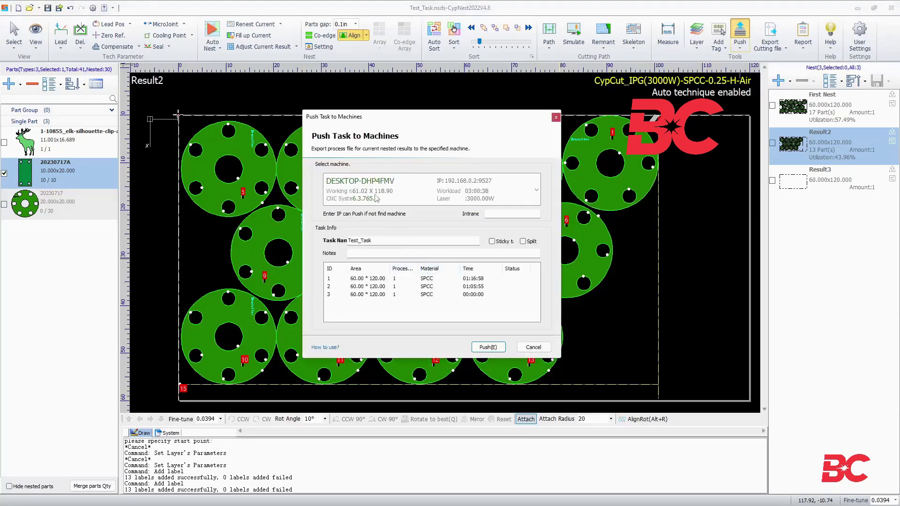
left_click(357, 183)
left_click(359, 219)
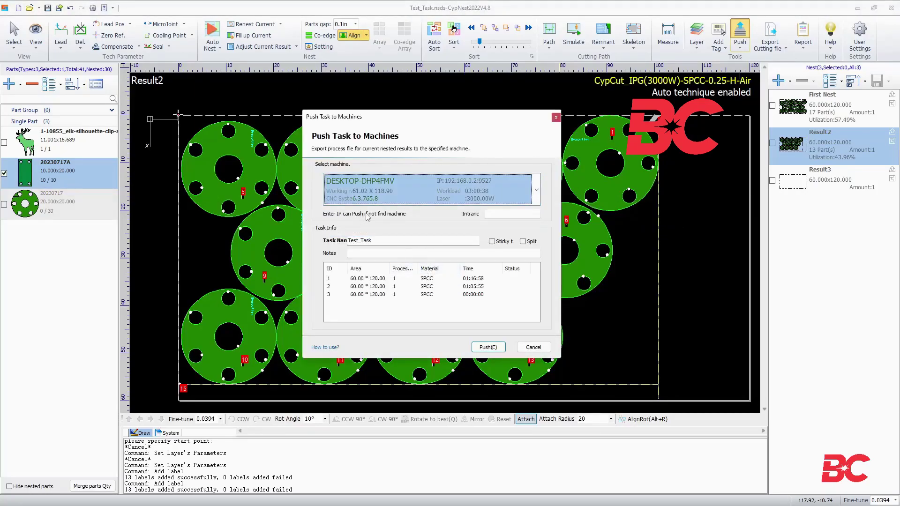
Enter IP 192.168.0.2, name the task Test_Task_Push, and add the note '1/2 inch Carbon Steel'
left_click(490, 211)
type("192.168.0.2")
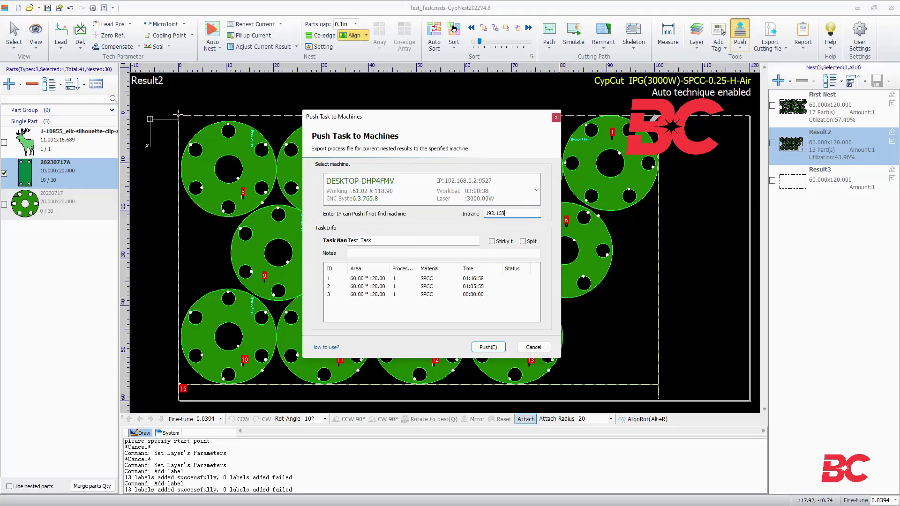
left_click(418, 239)
type("_P")
key("Caps_Lock")
type("ush")
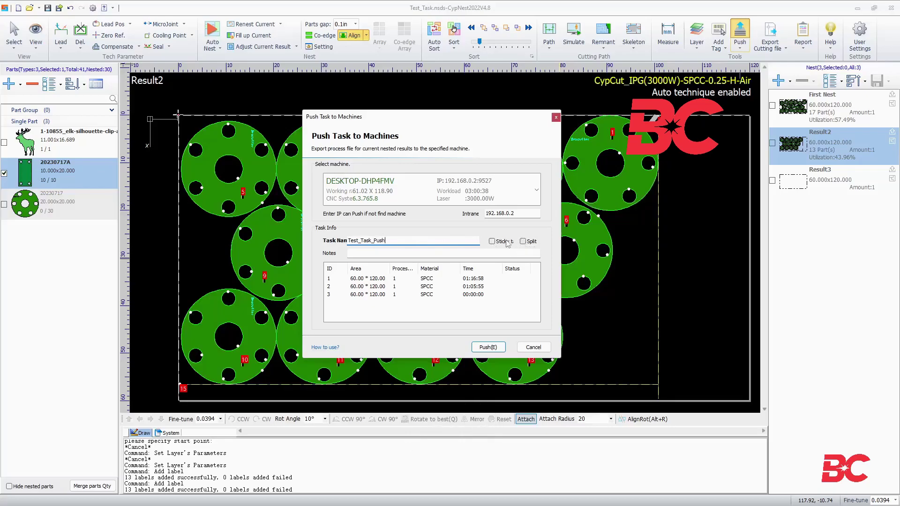
left_click(461, 252)
type("1")
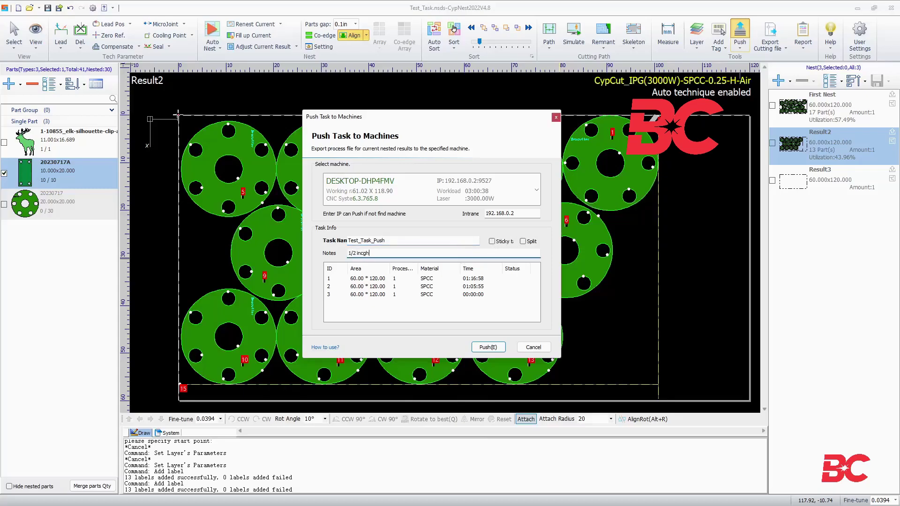
type("/2 inch Carb")
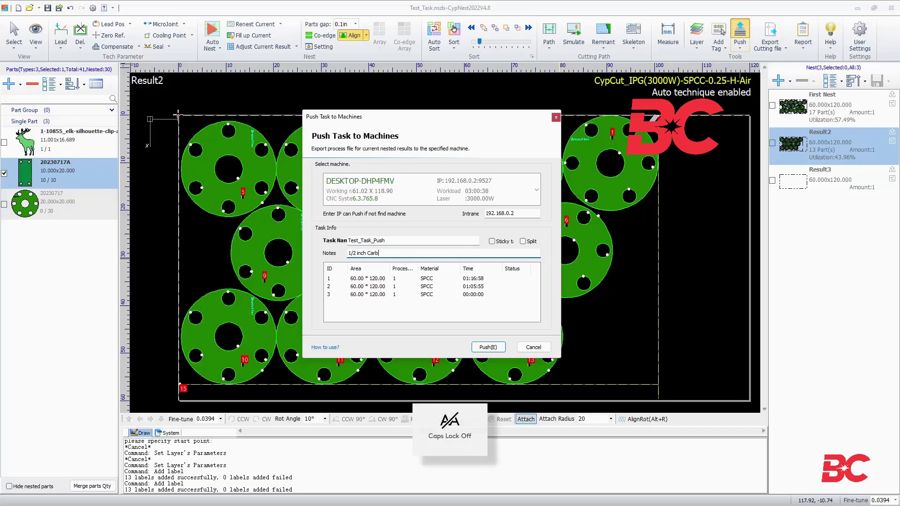
type("on Steel")
Push the task to the machine and import Test_Task_Push in CypCut
left_click(482, 345)
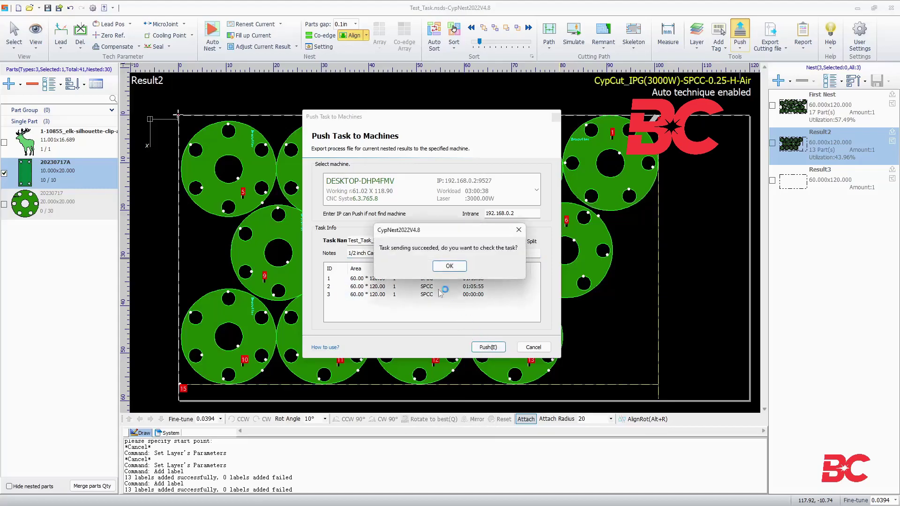
left_click(449, 265)
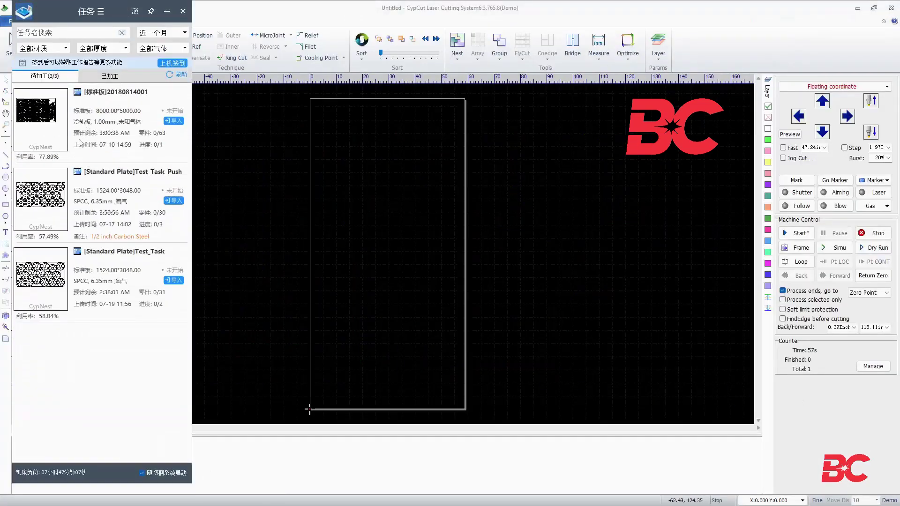
left_click(174, 200)
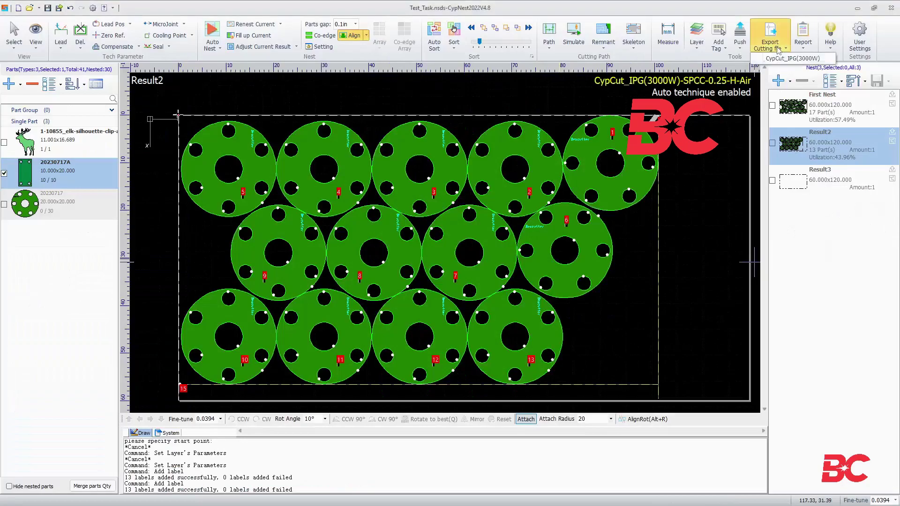
left_click(770, 33)
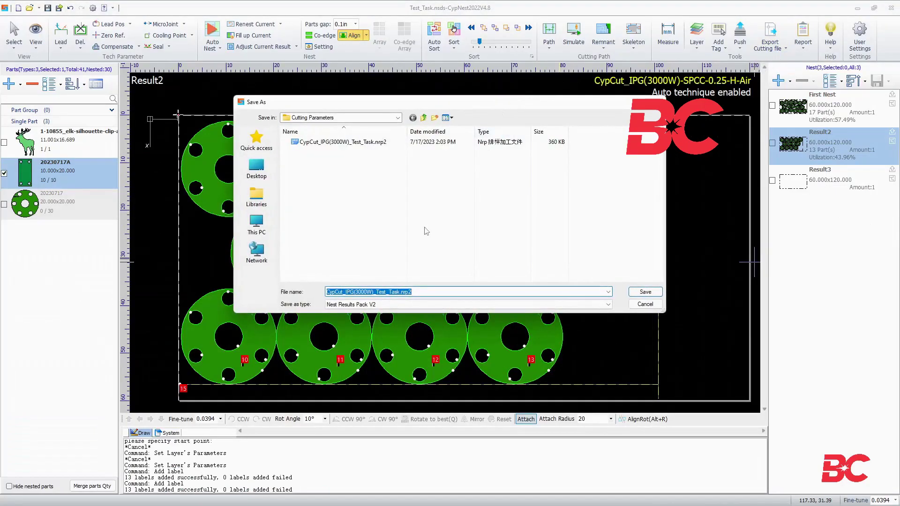
Save the cutting file as 'Test Export' in the Cutting Parameters folder
type("Test Export")
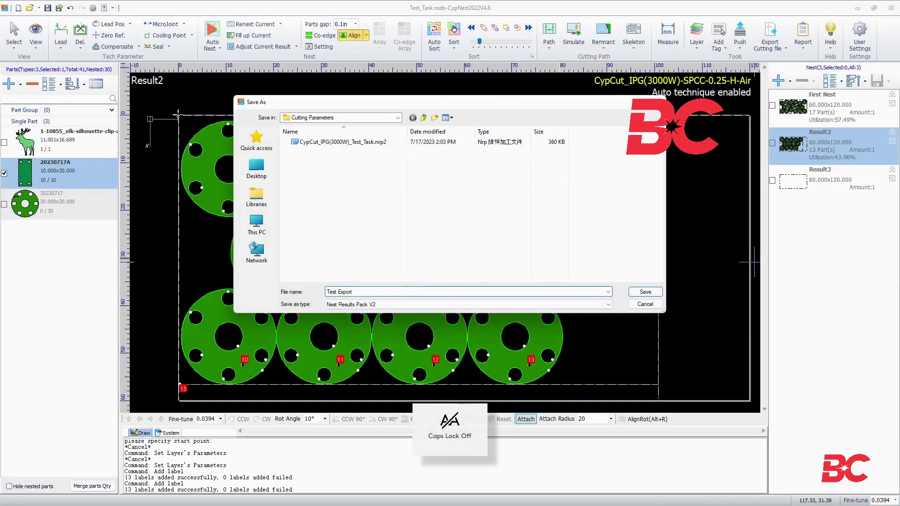
left_click(630, 292)
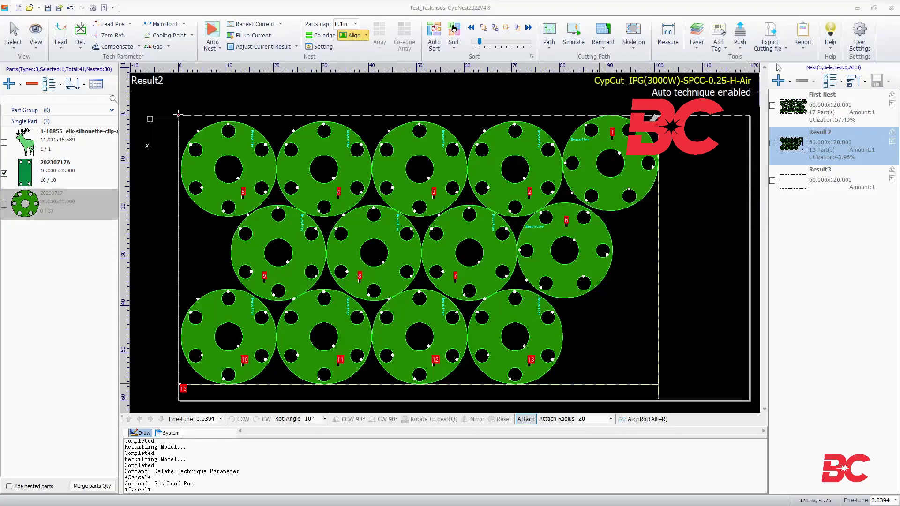
Generate the nest report, review PriceReport's price parameters without changes, then preview the Report template
left_click(805, 34)
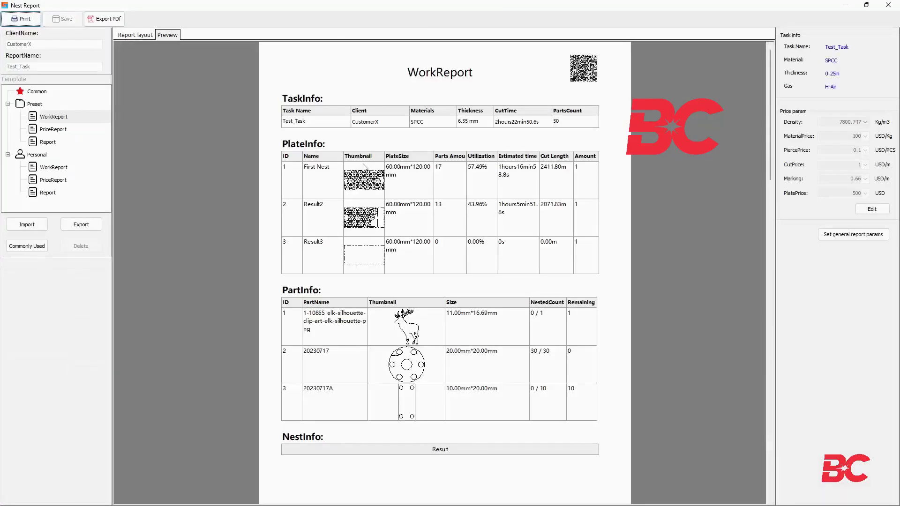
left_click(52, 130)
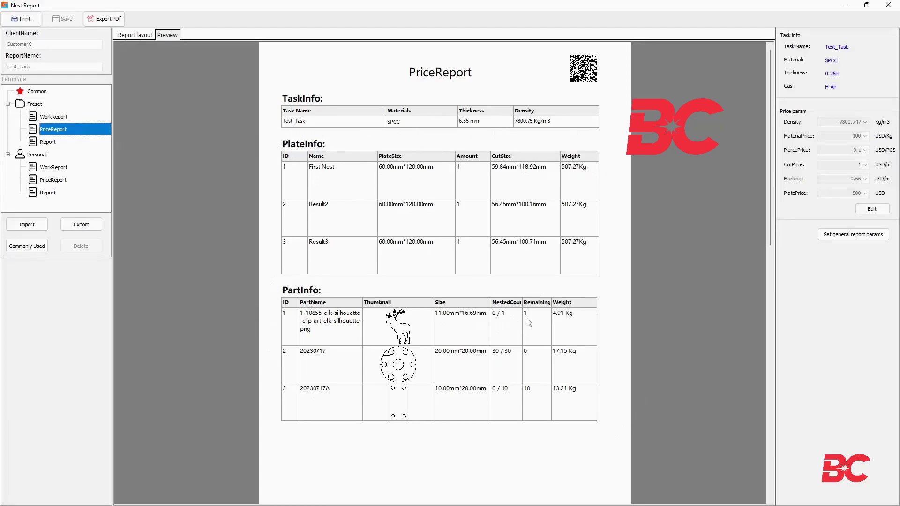
scroll(487, 331, "down", 5)
scroll(487, 330, "down", 3)
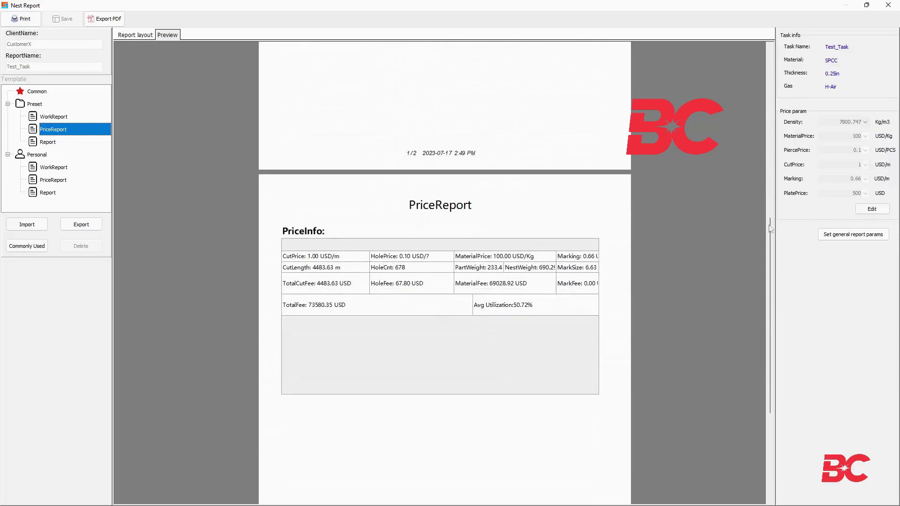
left_click(870, 209)
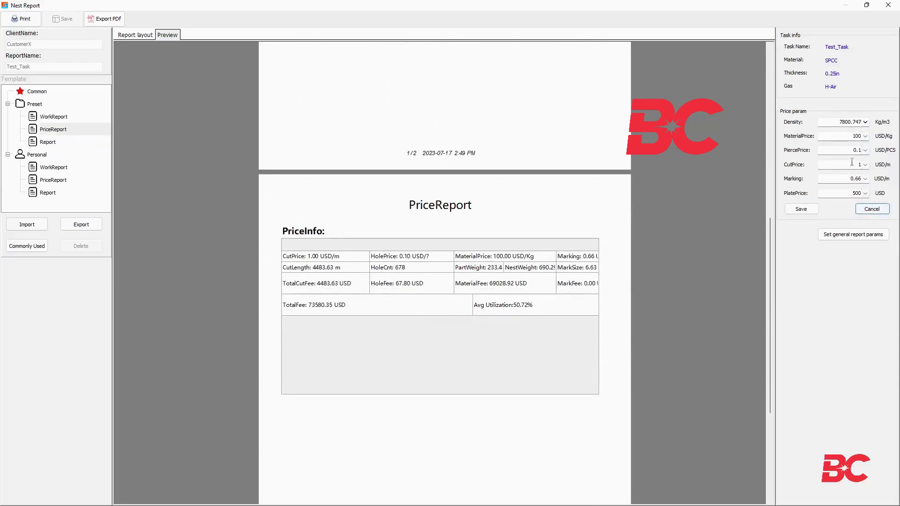
left_click(866, 211)
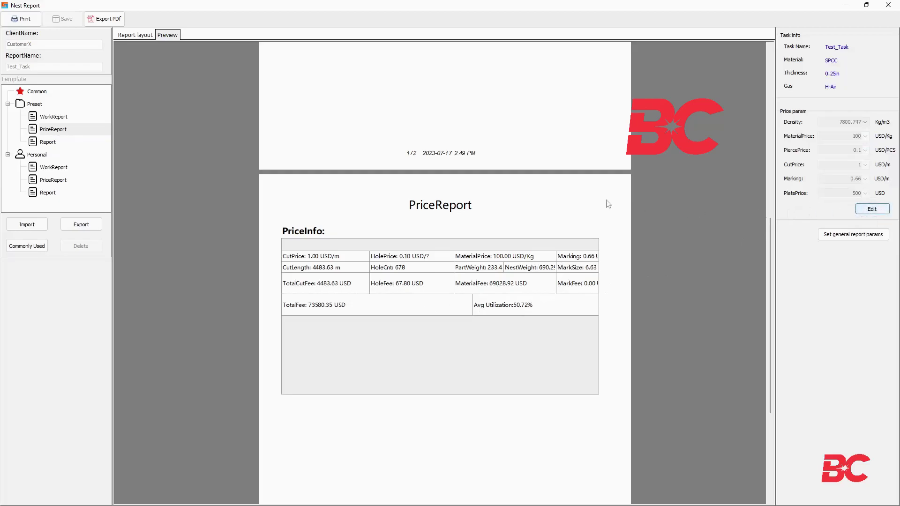
left_click(47, 143)
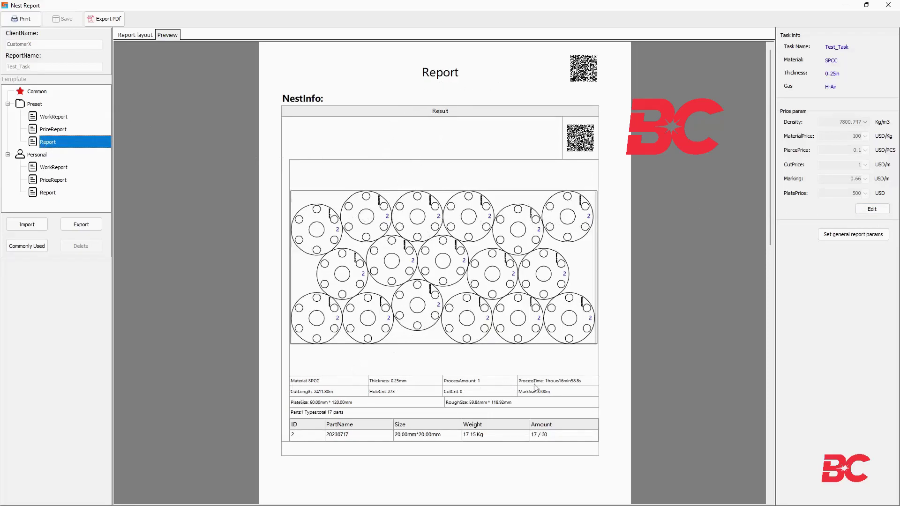
Scroll through the Report preview's per-sheet nest pages
scroll(396, 435, "down", 3)
scroll(528, 324, "down", 9)
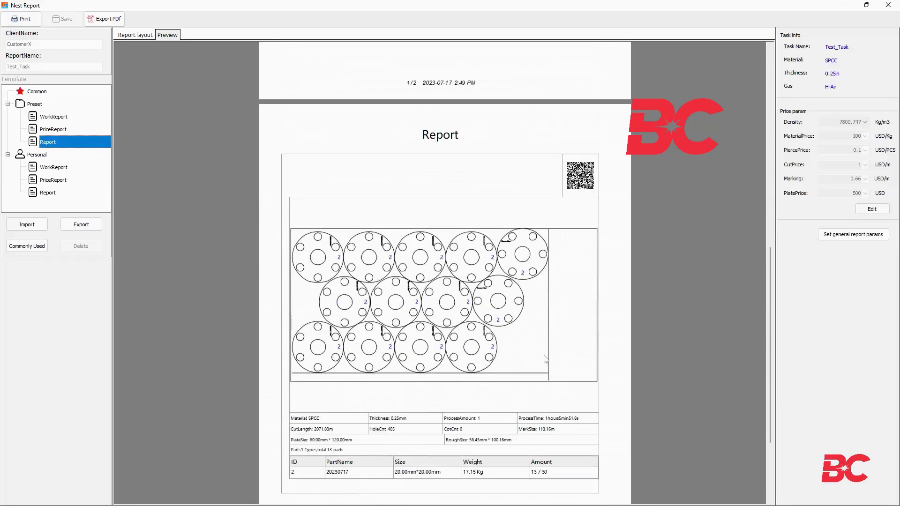
scroll(416, 340, "down", 3)
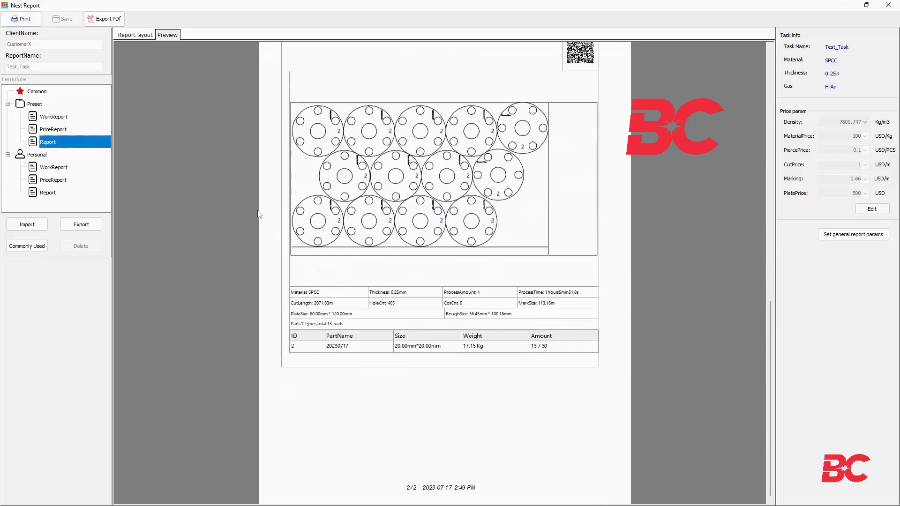
Preview the WorkReport template, paging through its three pages and back to the top
left_click(54, 118)
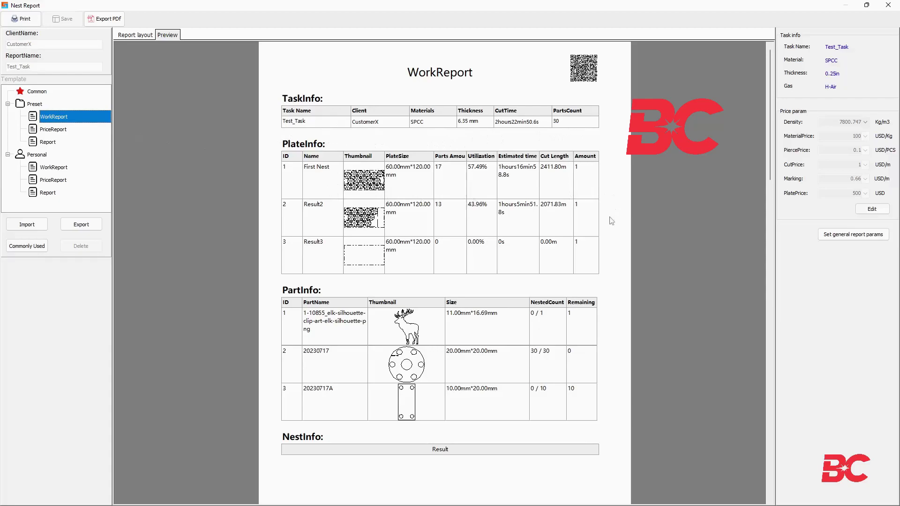
scroll(347, 366, "down", 5)
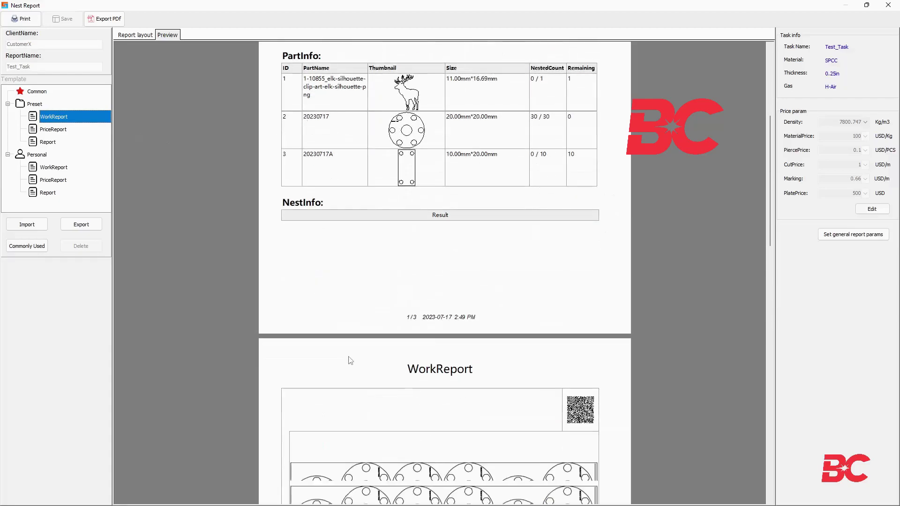
scroll(351, 360, "down", 7)
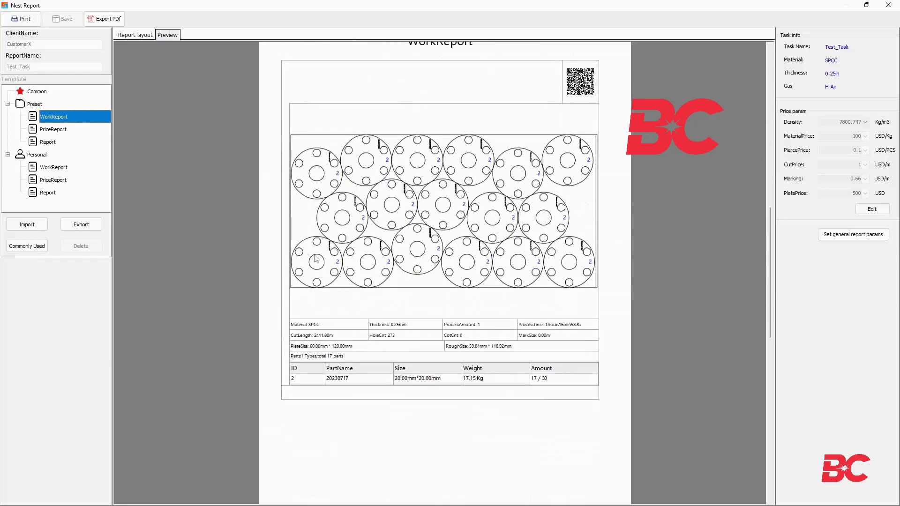
scroll(328, 234, "up", 1)
scroll(444, 389, "down", 10)
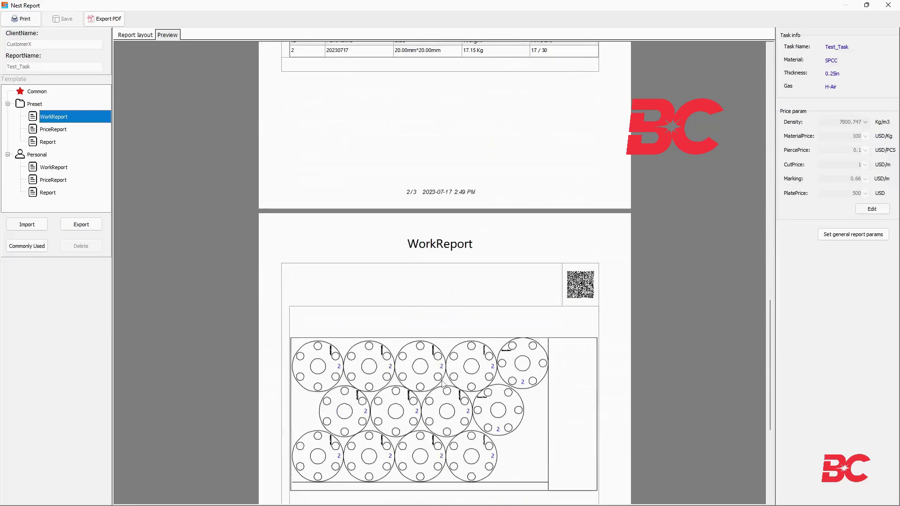
scroll(461, 313, "down", 3)
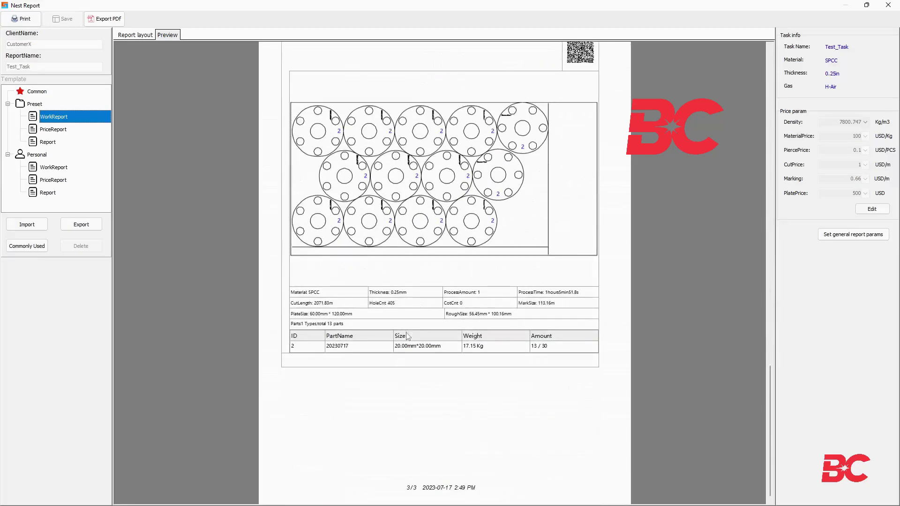
scroll(462, 313, "up", 20)
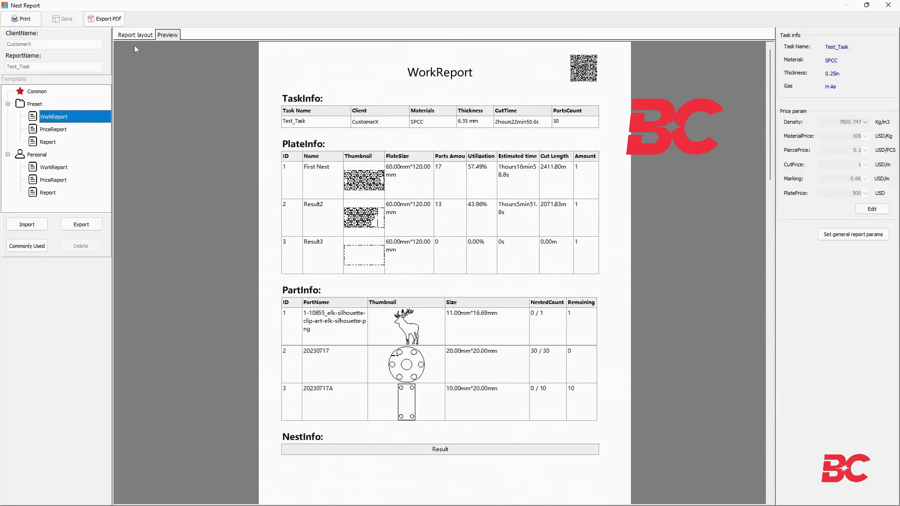
In the layout editor, edit the client and report name fields and select the PriceReport template
left_click(131, 36)
double_click(56, 44)
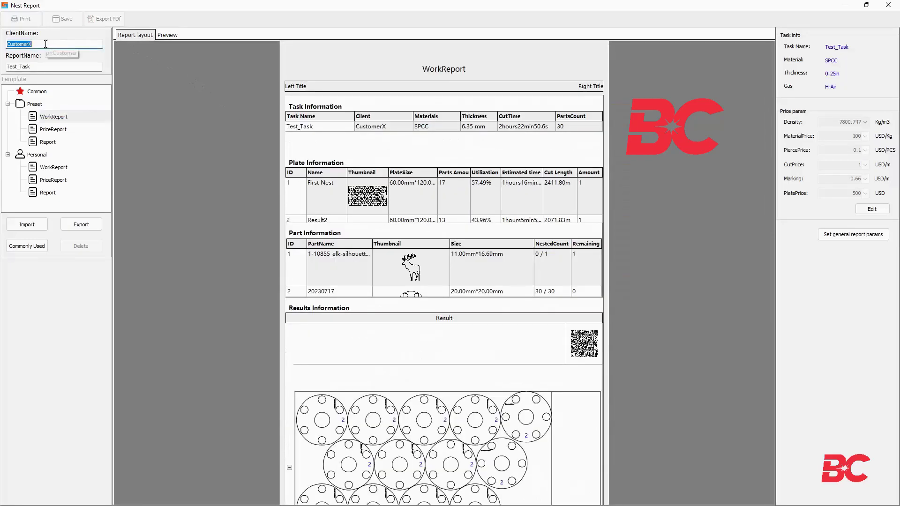
left_click(37, 68)
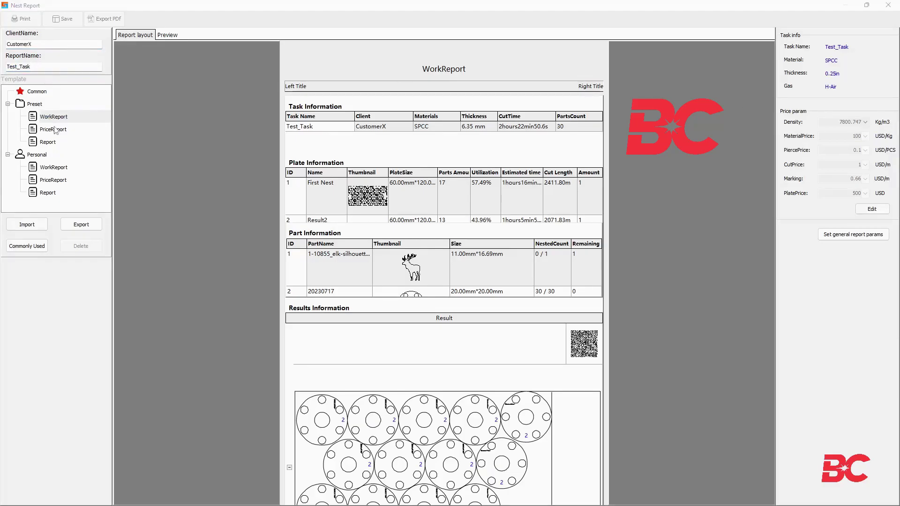
left_click(69, 131)
In the general report settings, price plates by slab area in USD
left_click(849, 235)
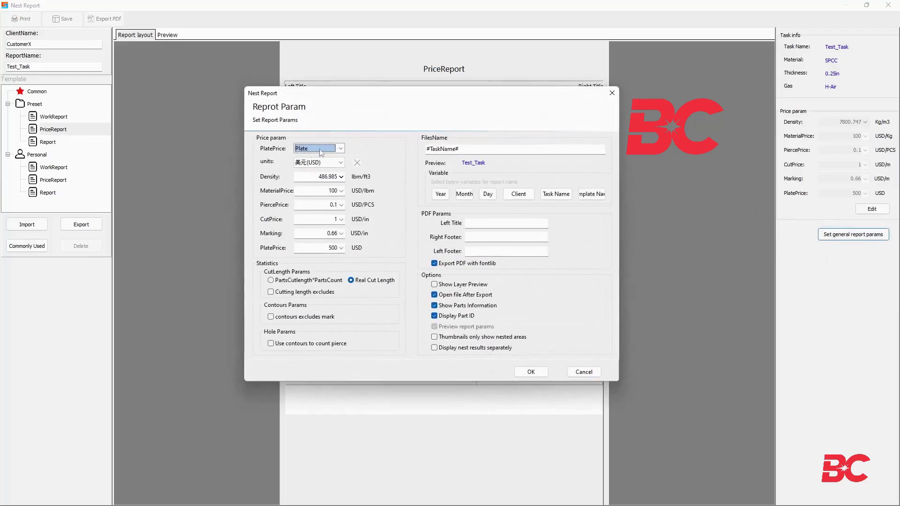
left_click(338, 149)
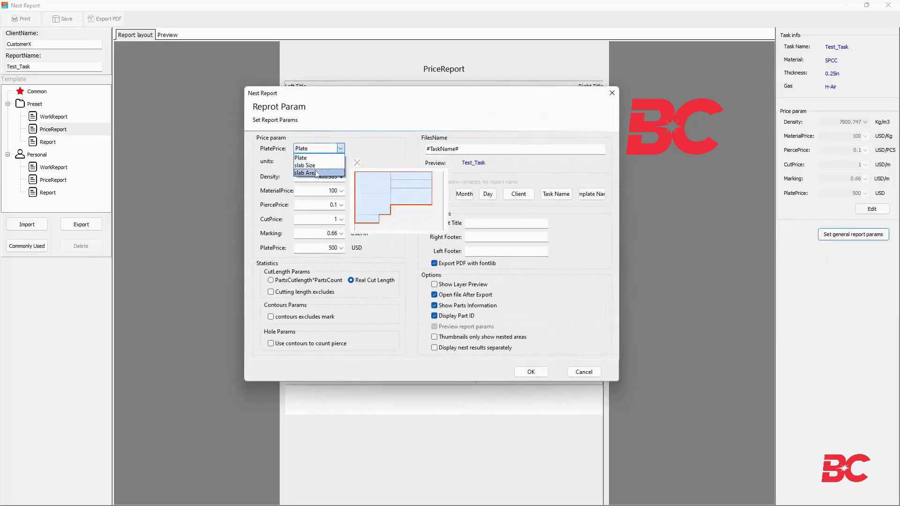
left_click(304, 158)
left_click(326, 163)
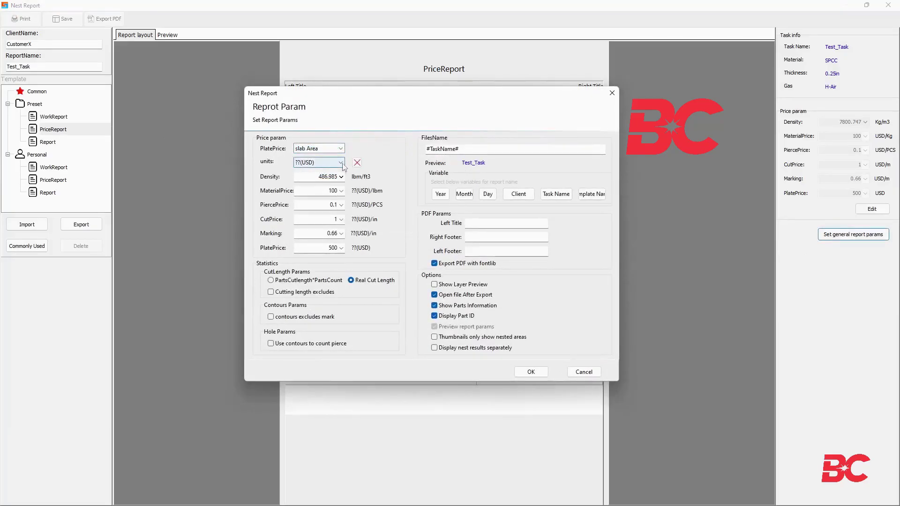
left_click(309, 178)
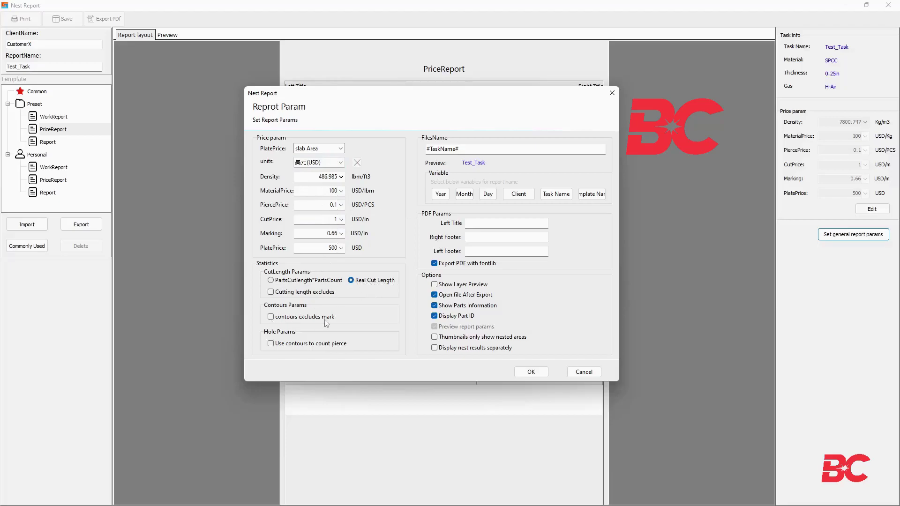
Add Day and Client to the report name, set left title 'Bescutter', include layer preview, and apply
left_click(487, 194)
left_click(520, 197)
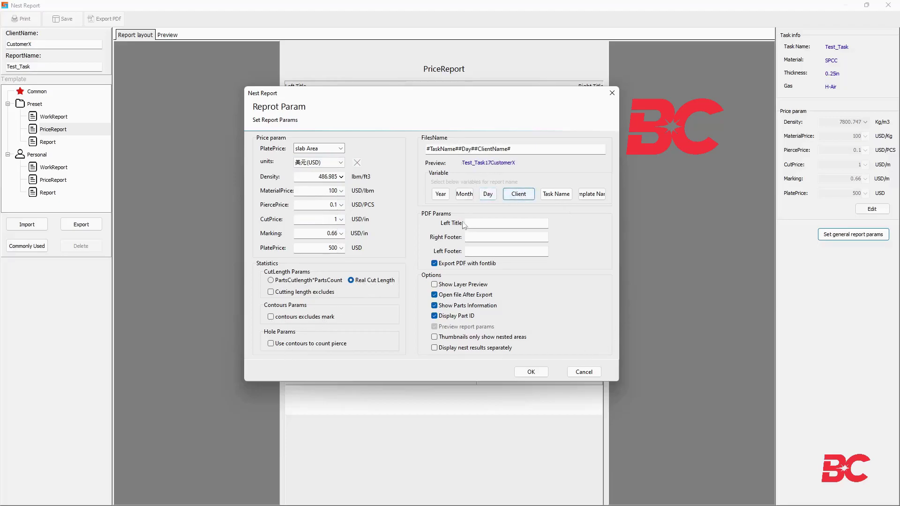
left_click(477, 224)
key("Caps_Lock")
type("Bescutter")
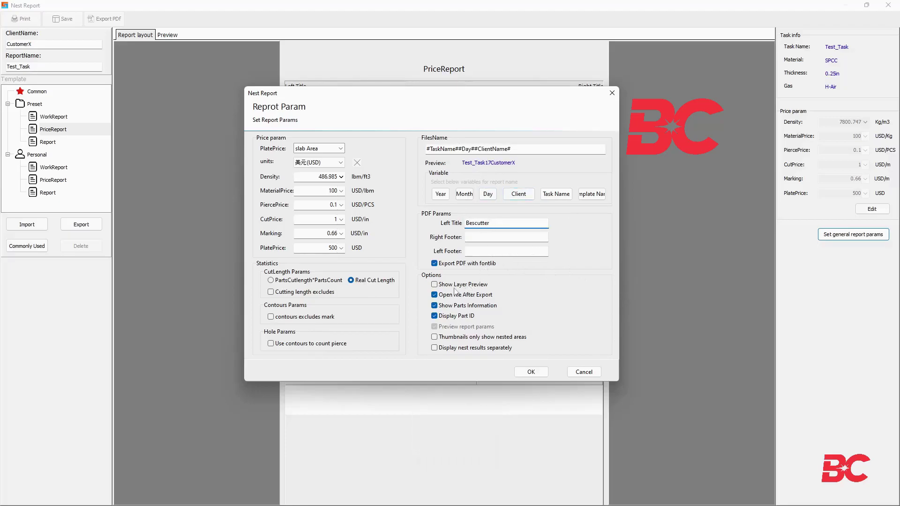
left_click(434, 284)
left_click(525, 371)
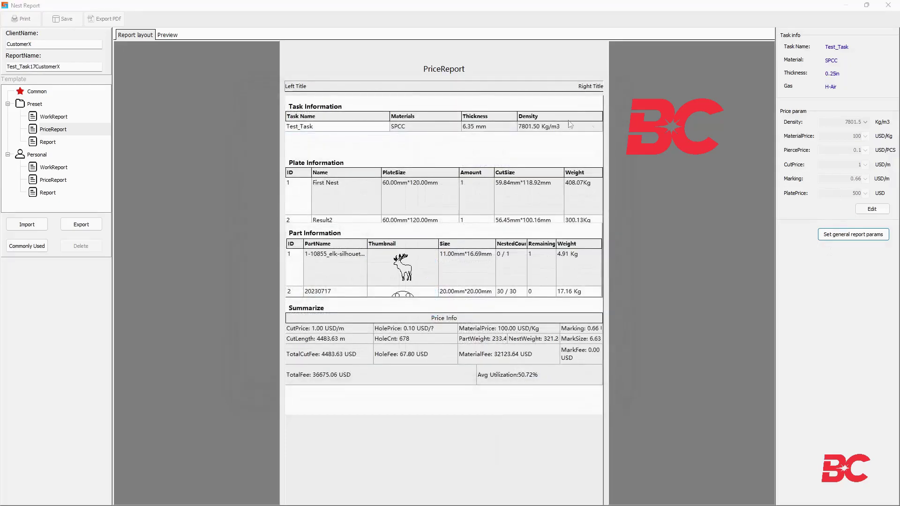
Preview the price report and save it as a PDF with '_Price Report' appended to the name
left_click(169, 36)
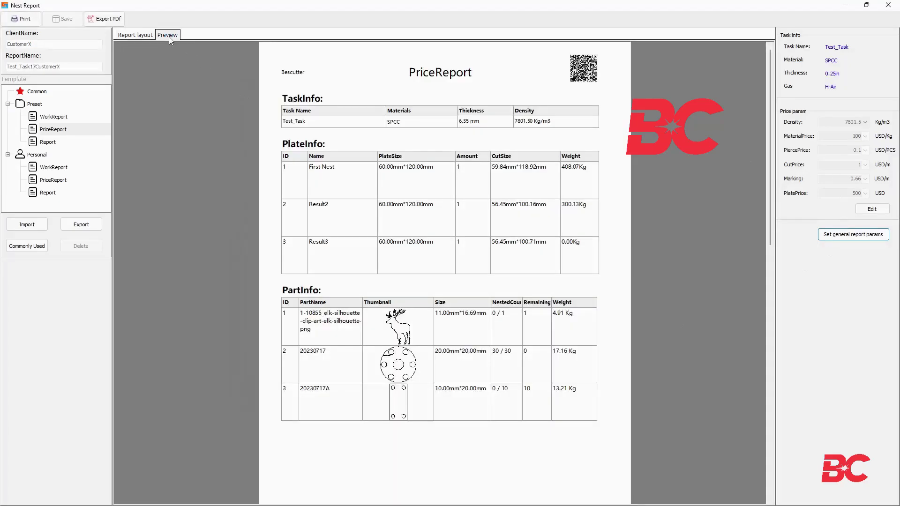
left_click(104, 19)
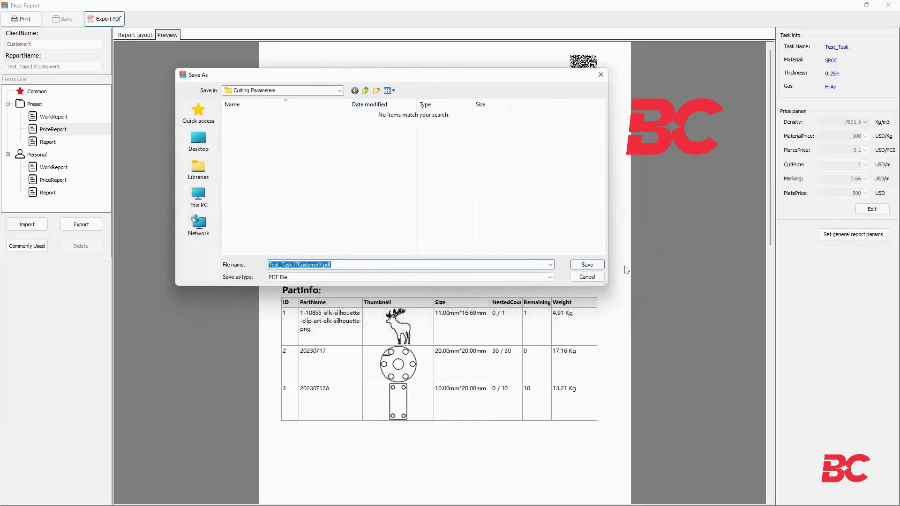
left_click(436, 245)
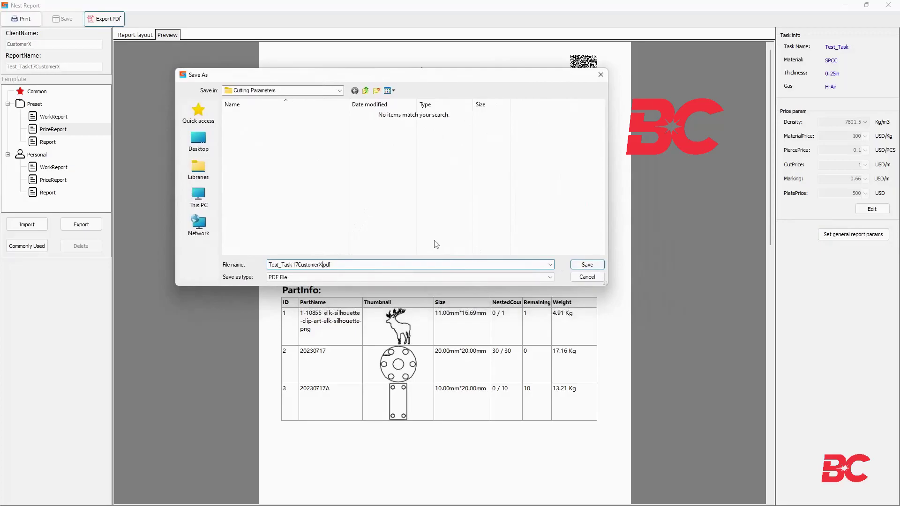
key("Caps_Lock")
type("P")
key("Caps_Lock")
type("rice Re")
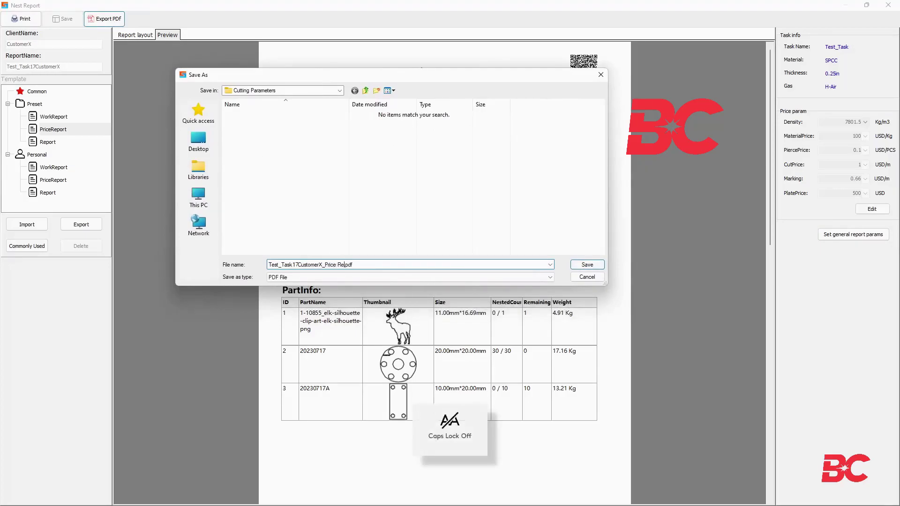
type("port")
key("Return")
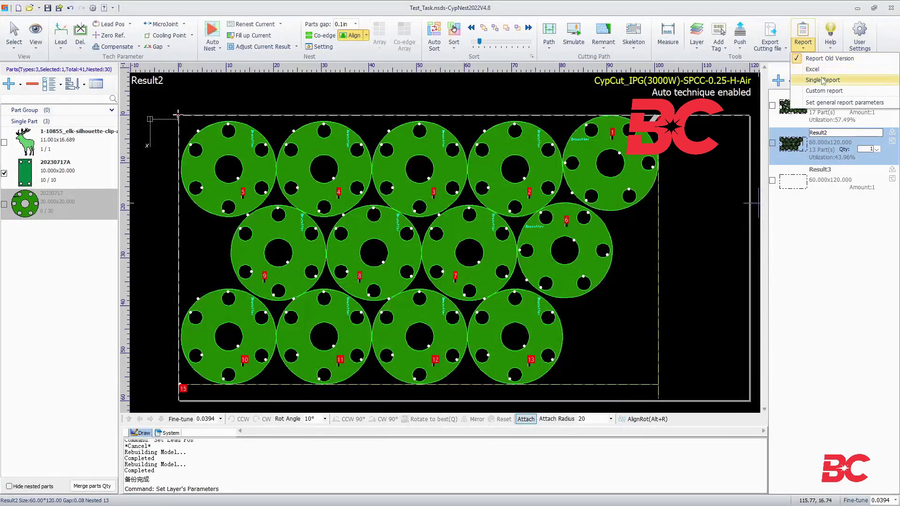
Generate the report, accepting the layer parameters and report settings, producing Test_Task17CustomerX.xlsx
left_click(801, 74)
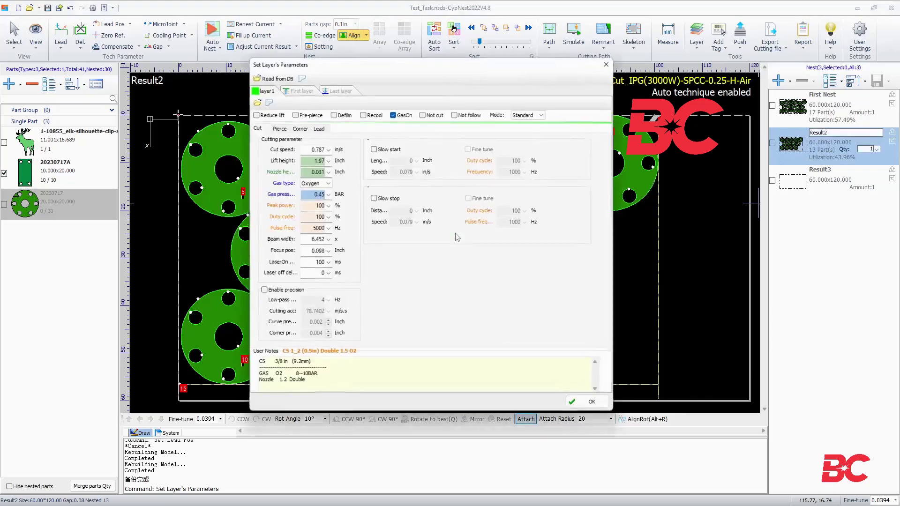
left_click(590, 402)
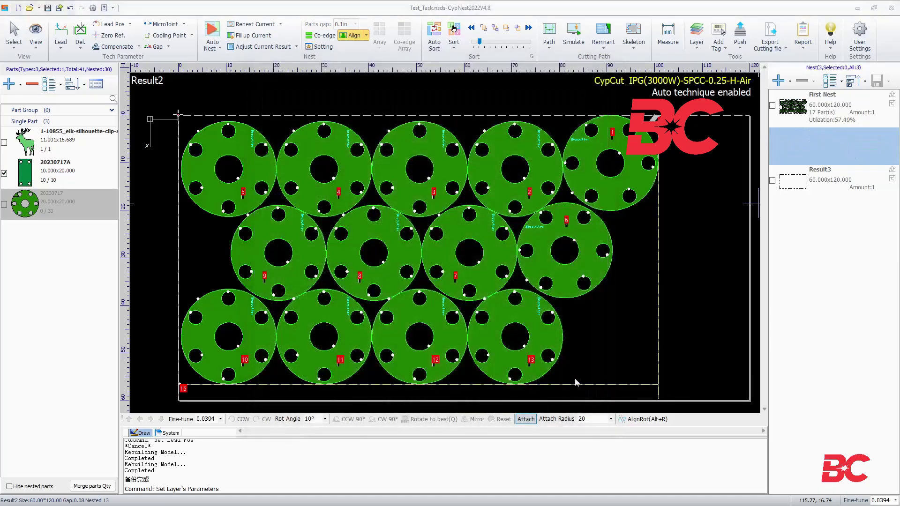
left_click(481, 330)
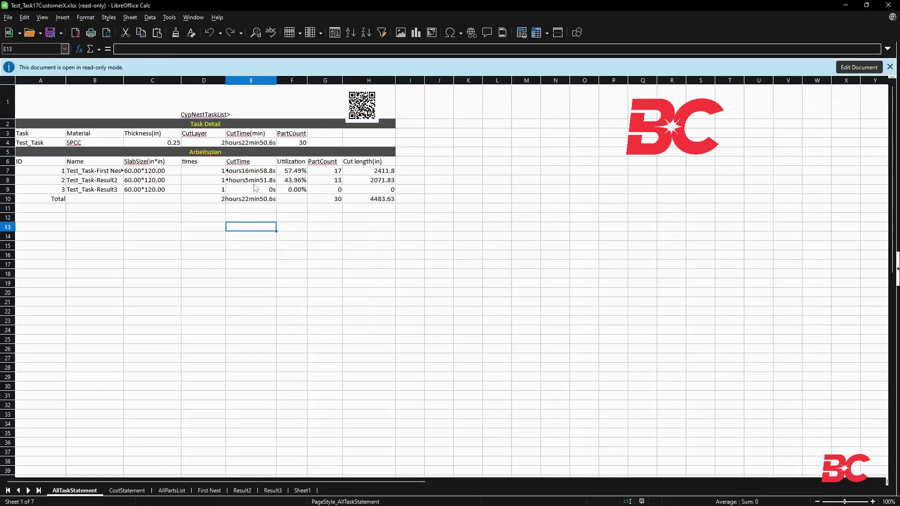
View the CostStatement sheet, then the AllPartsList sheet and its part thumbnails
left_click(127, 490)
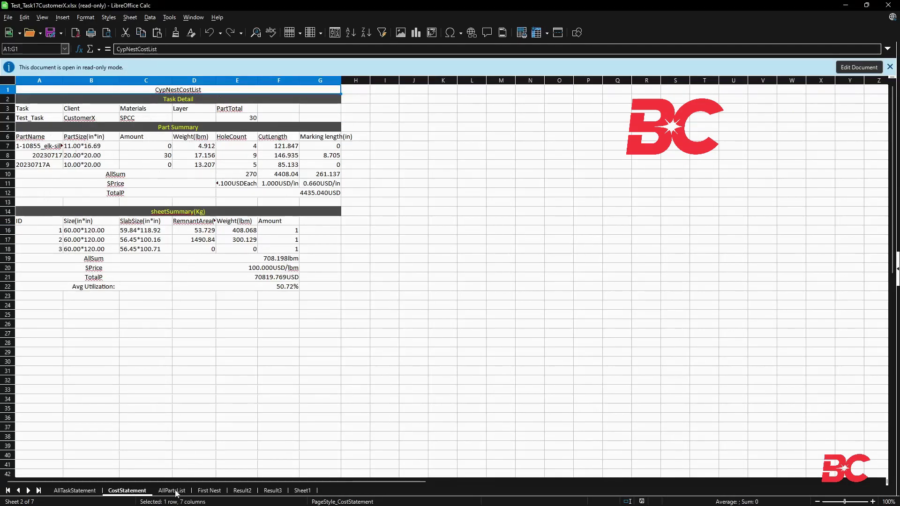
left_click(172, 490)
left_click(72, 159)
key("Down")
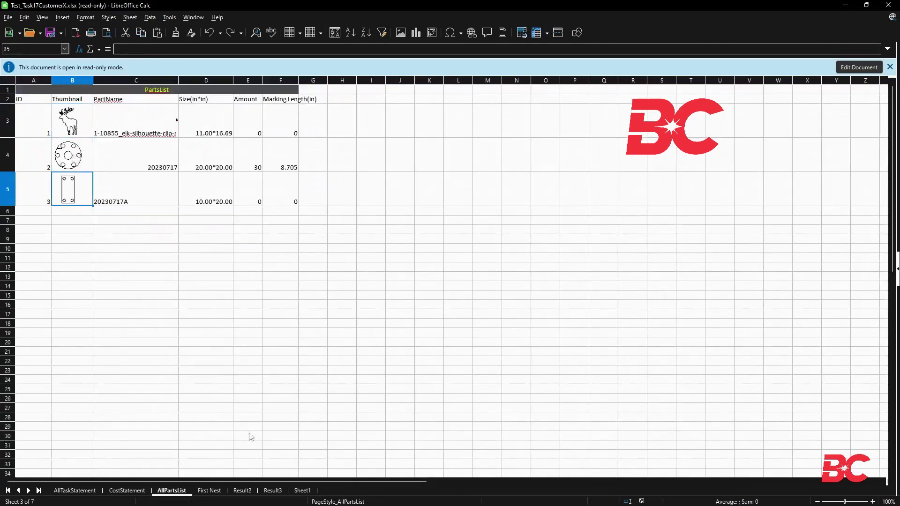
View the First Nest, Result2, Result3 and empty Sheet1 sheets in turn
left_click(209, 490)
scroll(340, 200, "up", 6)
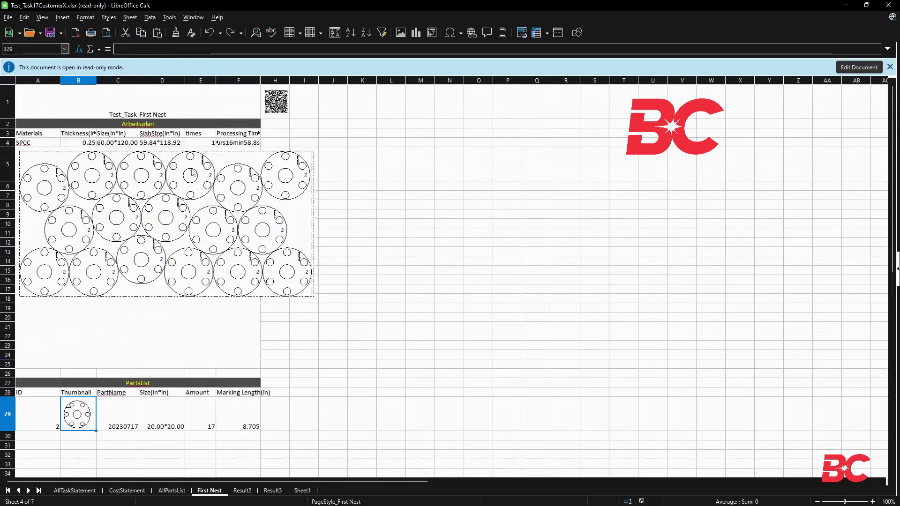
scroll(194, 173, "down", 2)
left_click(243, 490)
scroll(197, 297, "up", 5)
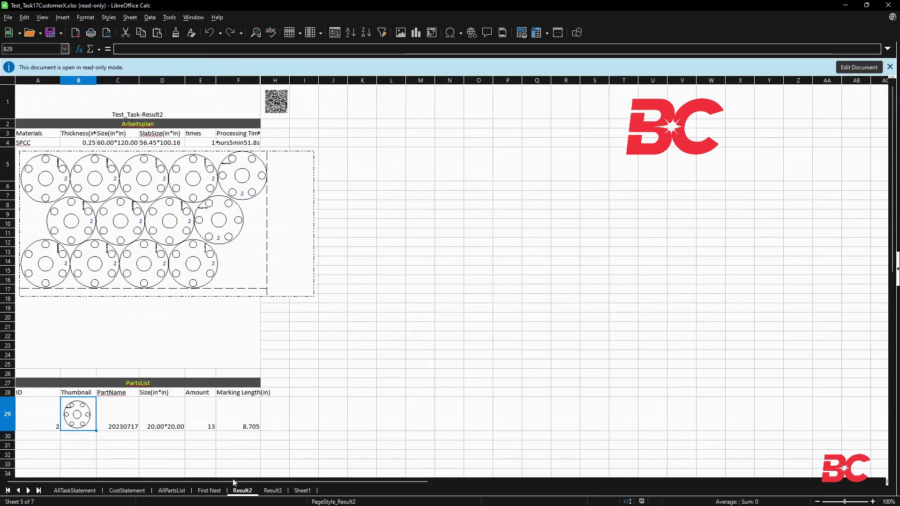
left_click(273, 490)
left_click(303, 490)
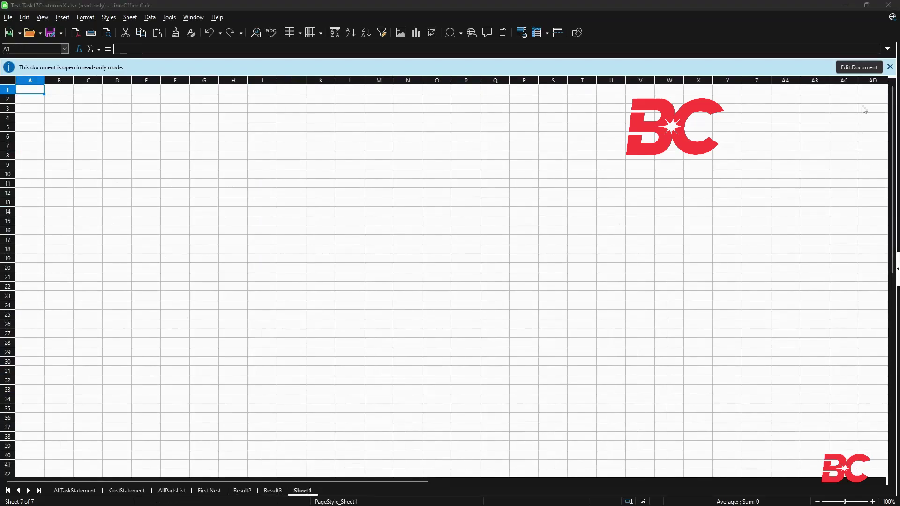
Close LibreOffice Calc and display the empty 60×120 Result3 plate
left_click(887, 5)
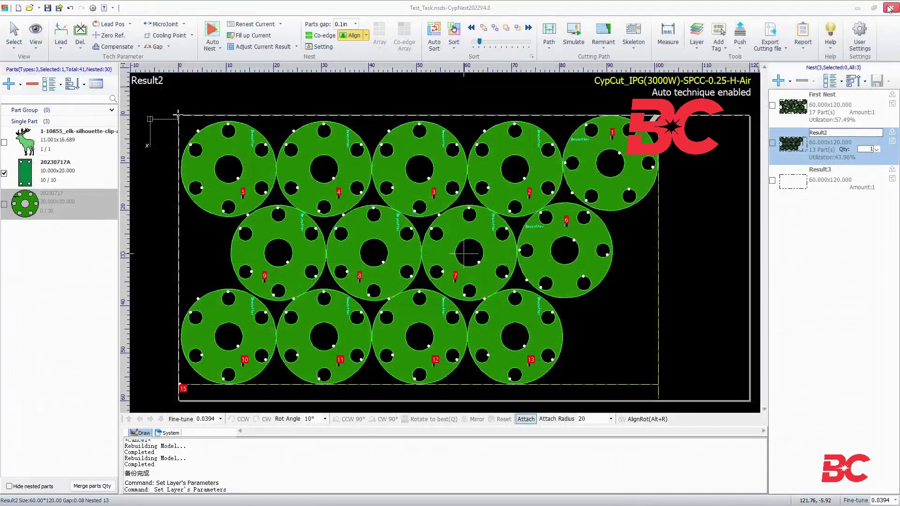
left_click(838, 43)
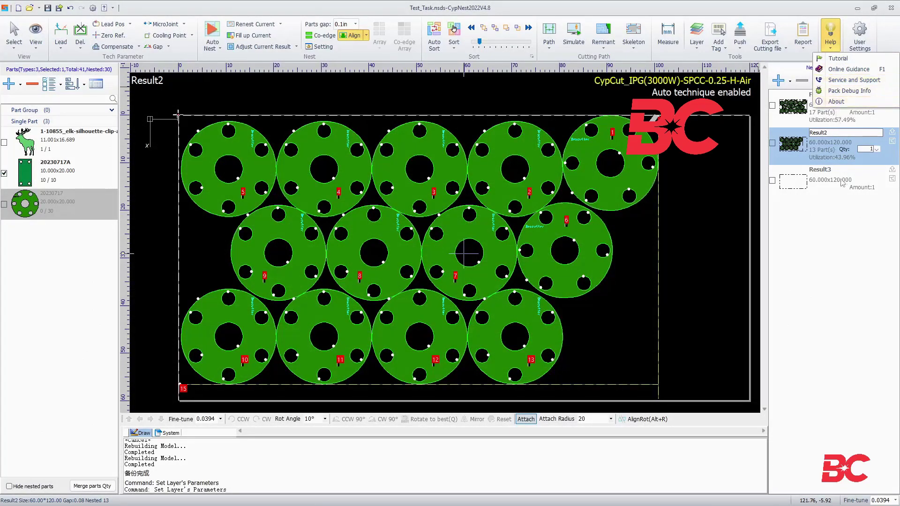
left_click(848, 233)
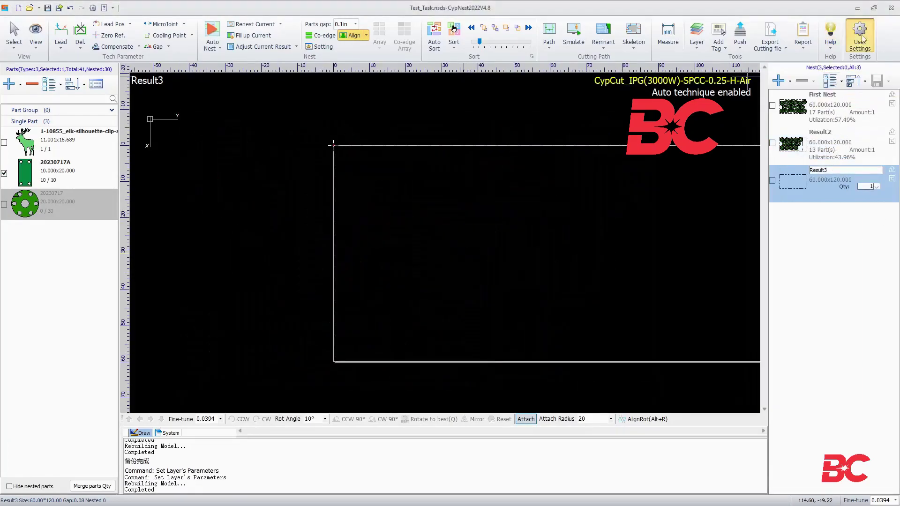
Open the user preferences and review the drawing display options, leaving the grid off
left_click(862, 39)
left_click(343, 146)
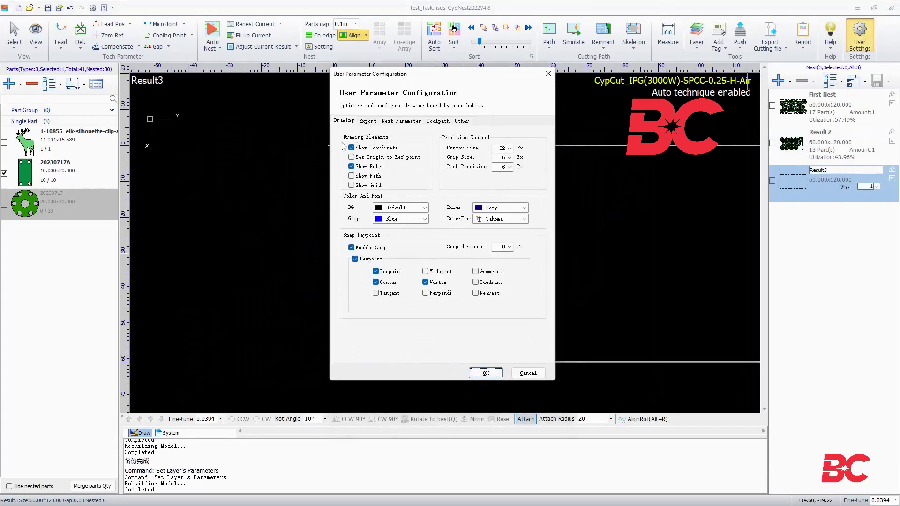
left_click(350, 185)
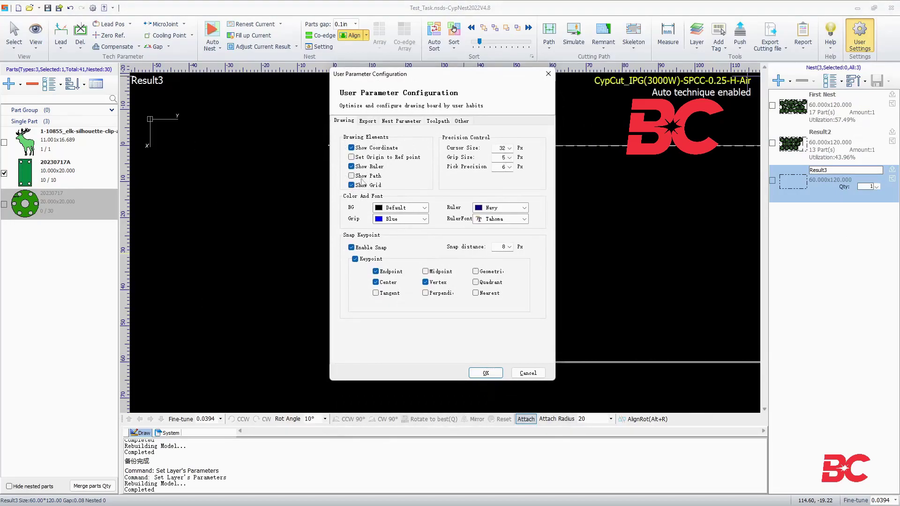
left_click(352, 185)
On the Export tab, keep the last saved and last export paths and tick AutoName
left_click(367, 121)
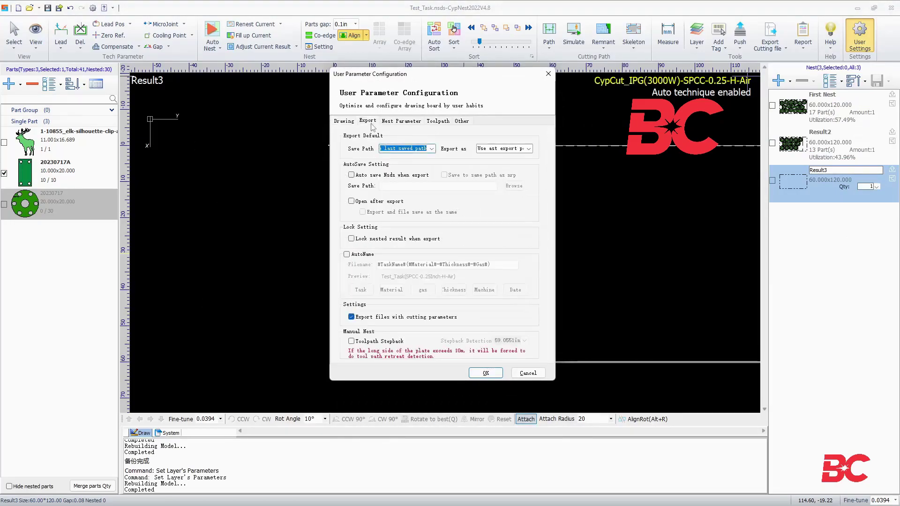
left_click(432, 149)
left_click(421, 157)
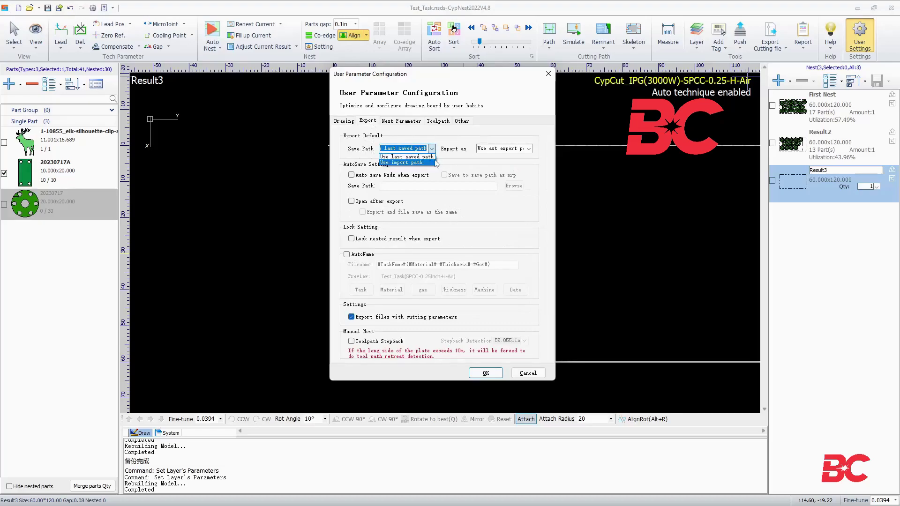
left_click(528, 149)
left_click(533, 137)
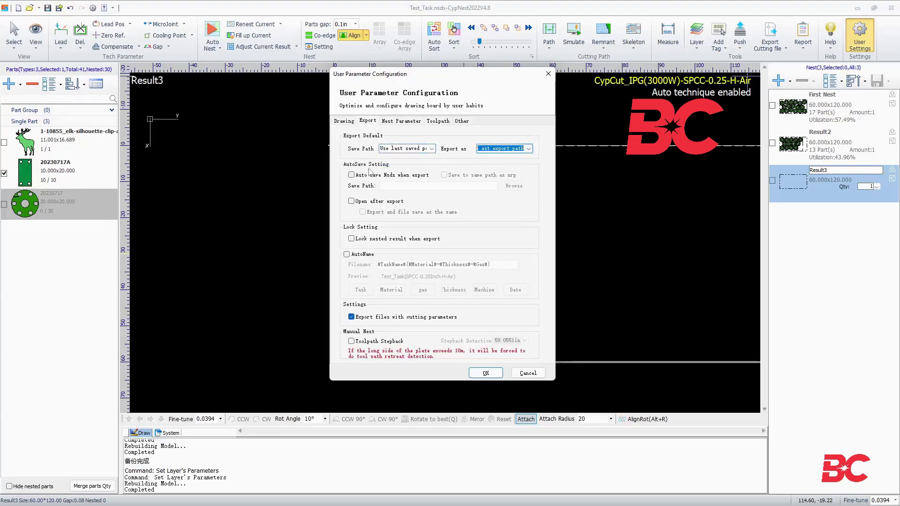
left_click(347, 254)
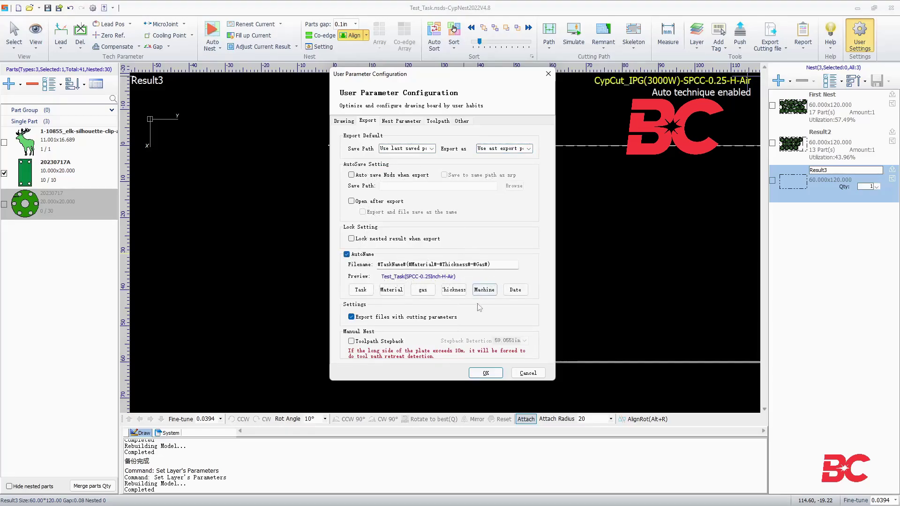
Review the nesting, toolpath and general preference tabs, then apply the settings with OK
left_click(396, 120)
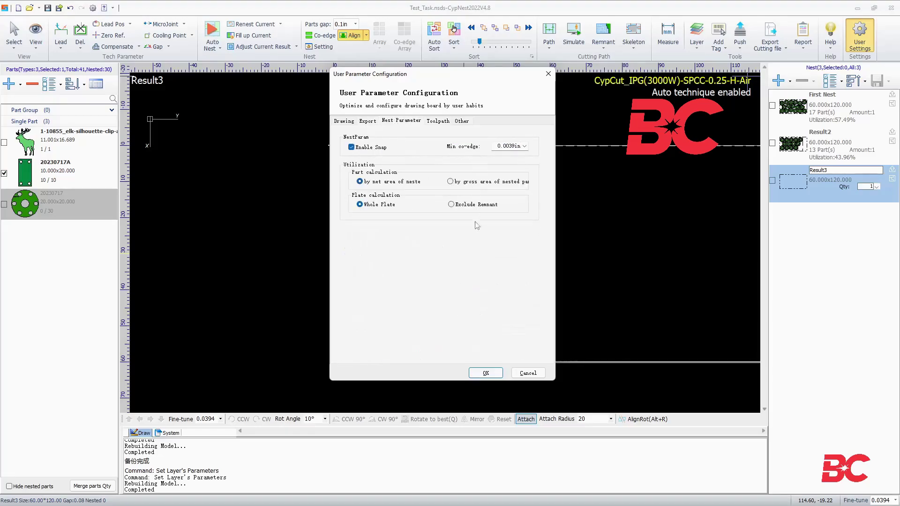
left_click(435, 122)
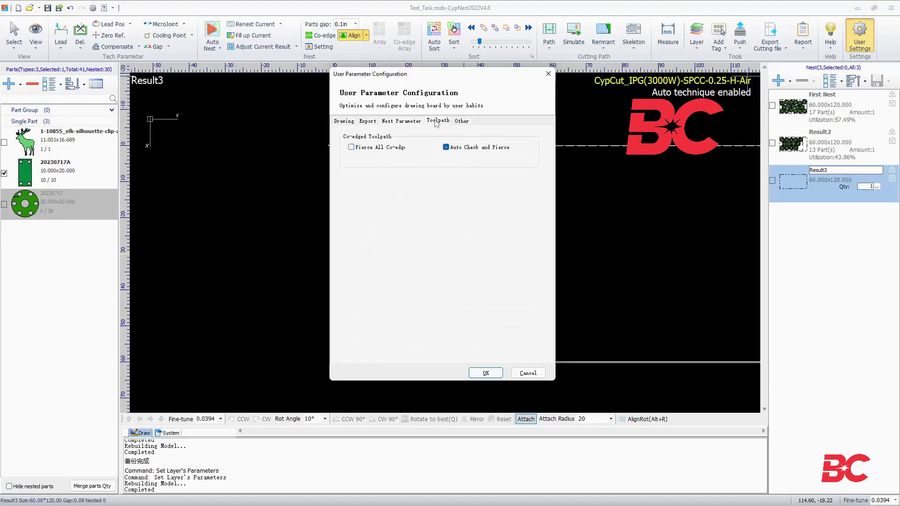
left_click(463, 122)
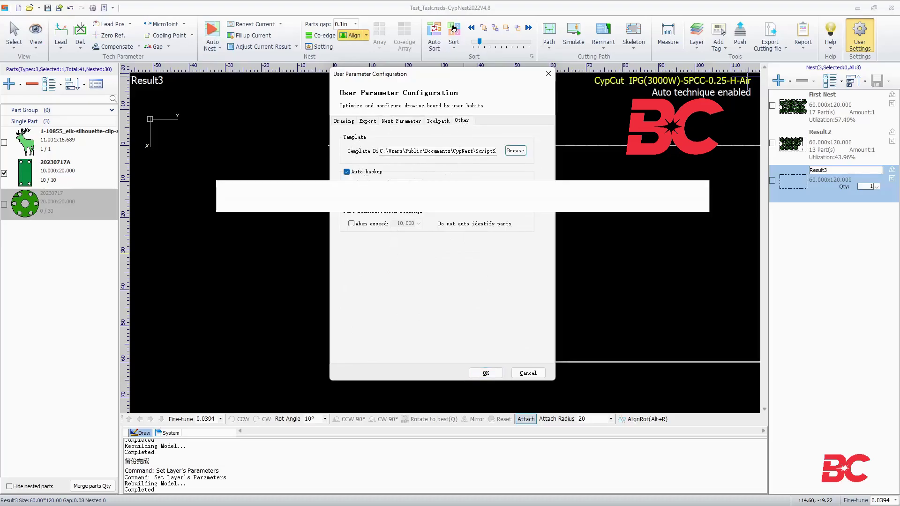
left_click(486, 373)
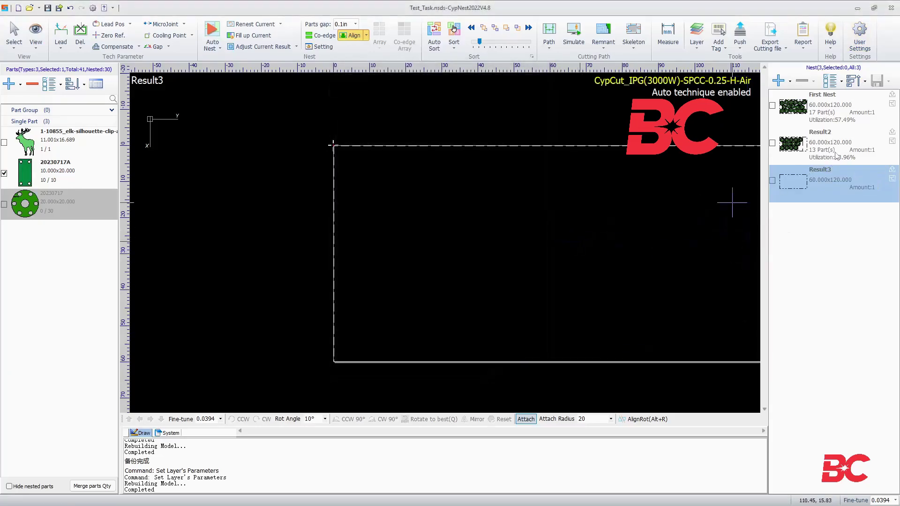
Show the Result2 nest and check the report messages before returning to the command log
left_click(797, 141)
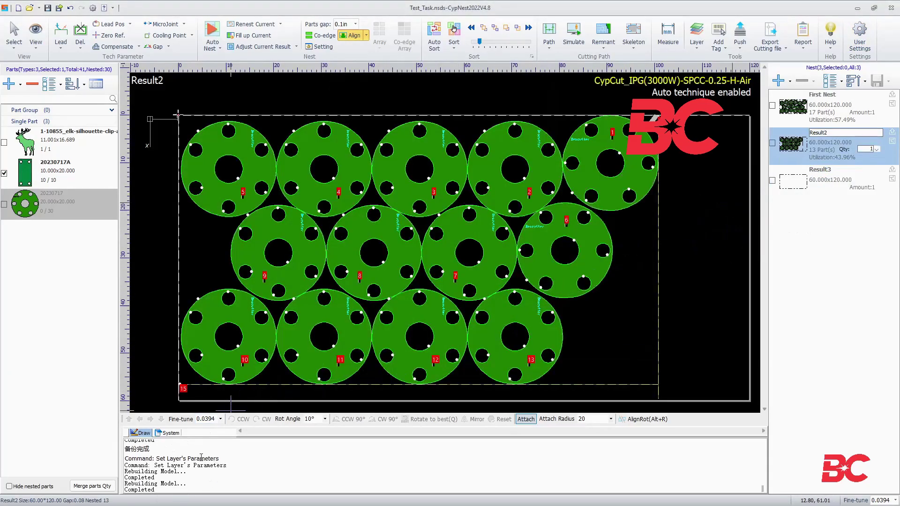
left_click(162, 477)
scroll(161, 465, "up", 3)
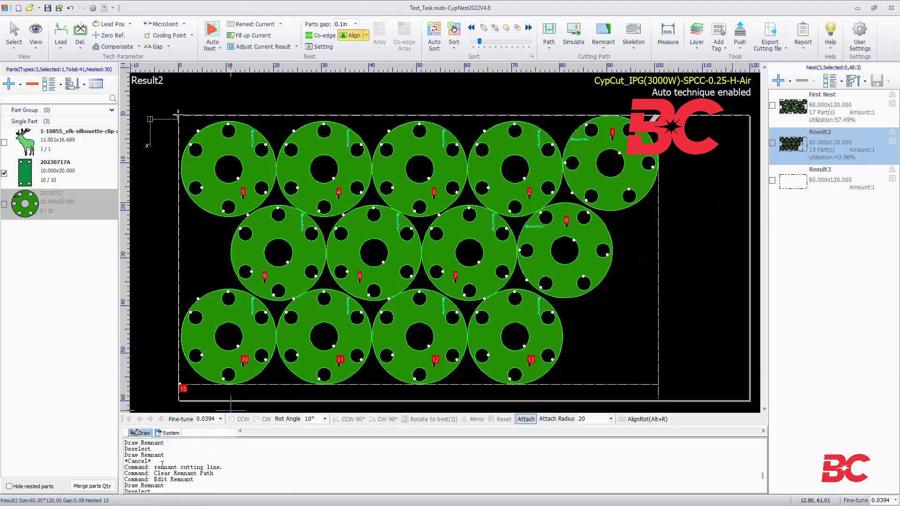
left_click(168, 433)
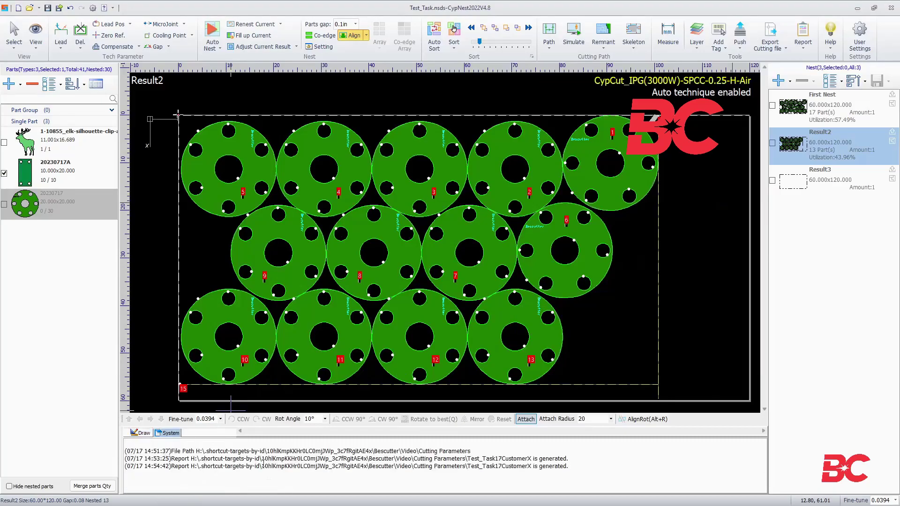
left_click(143, 433)
Select part 13 and push it left, down and up against its neighbouring parts
left_click_drag(586, 371, 524, 326)
left_click(150, 418)
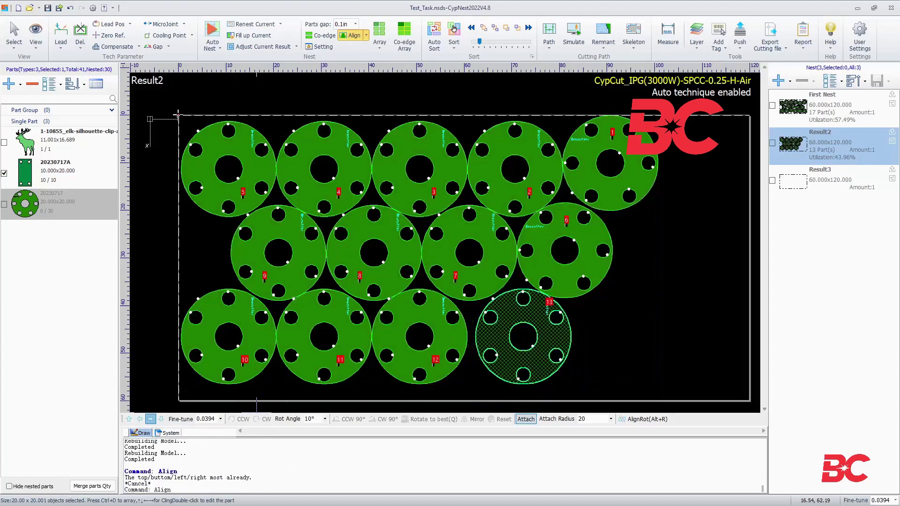
left_click(139, 419)
left_click(160, 419)
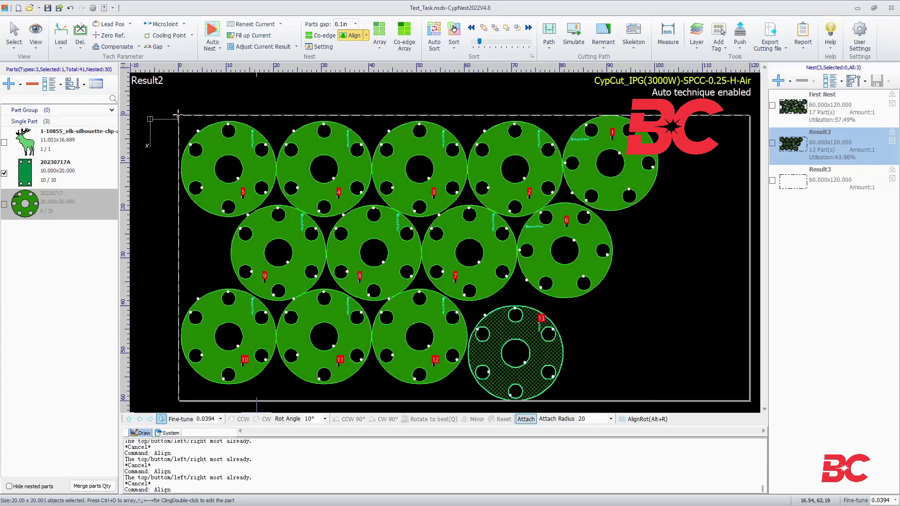
left_click(128, 419)
Set rotation angle 20° and attach radius 10, start AlignRot, cancel it and save the task
left_click(325, 419)
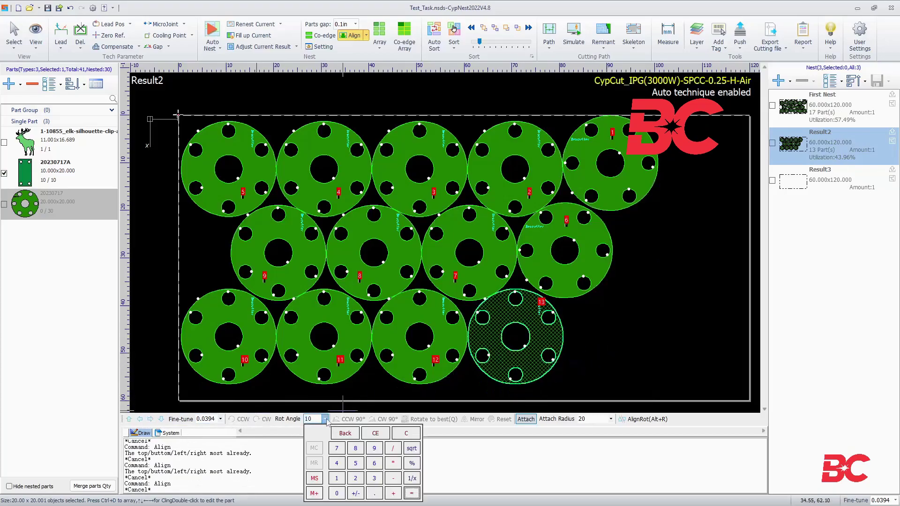
left_click(411, 493)
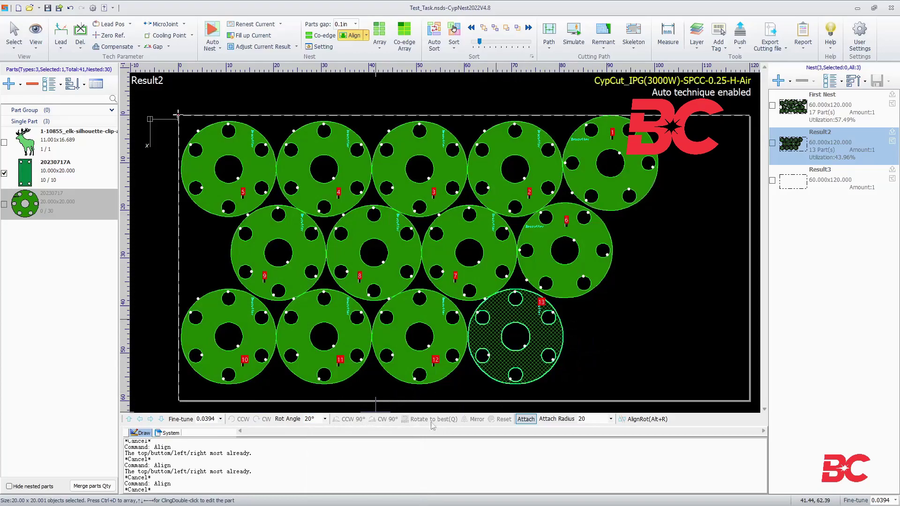
left_click(610, 419)
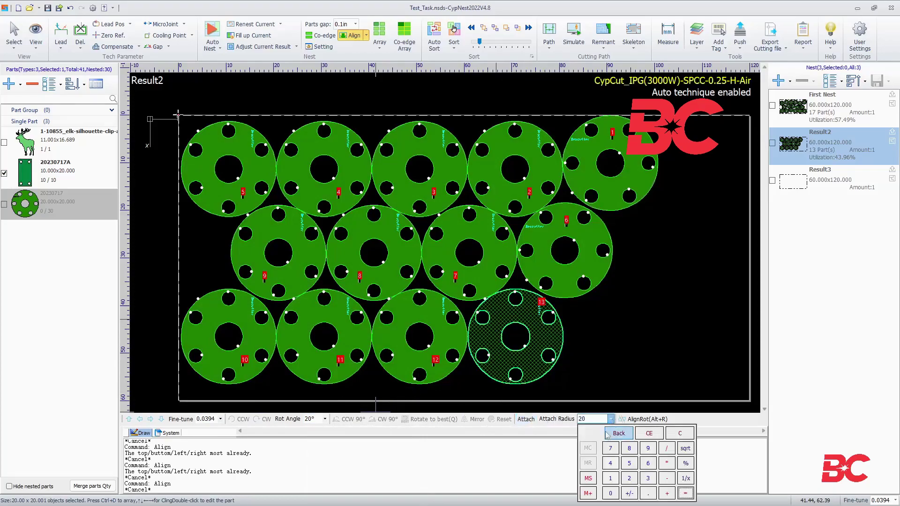
left_click(610, 478)
left_click(610, 493)
left_click(685, 493)
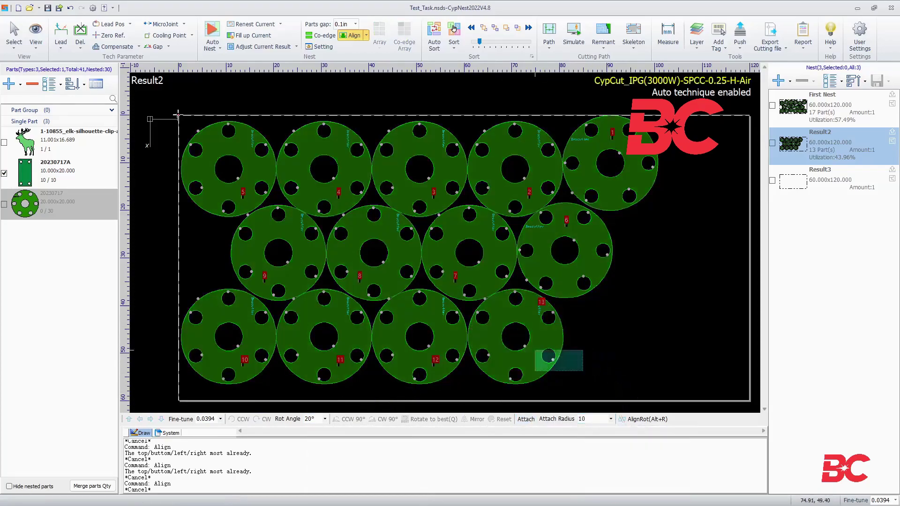
left_click(642, 419)
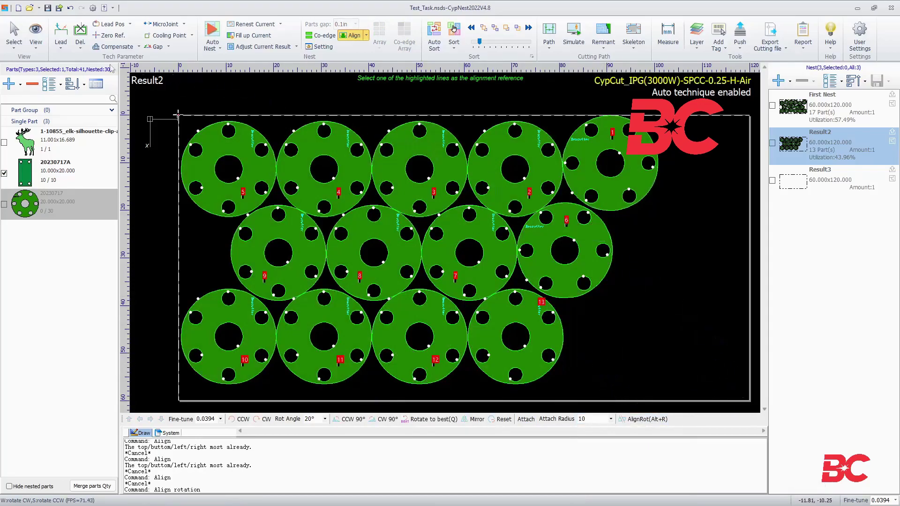
left_click(48, 8)
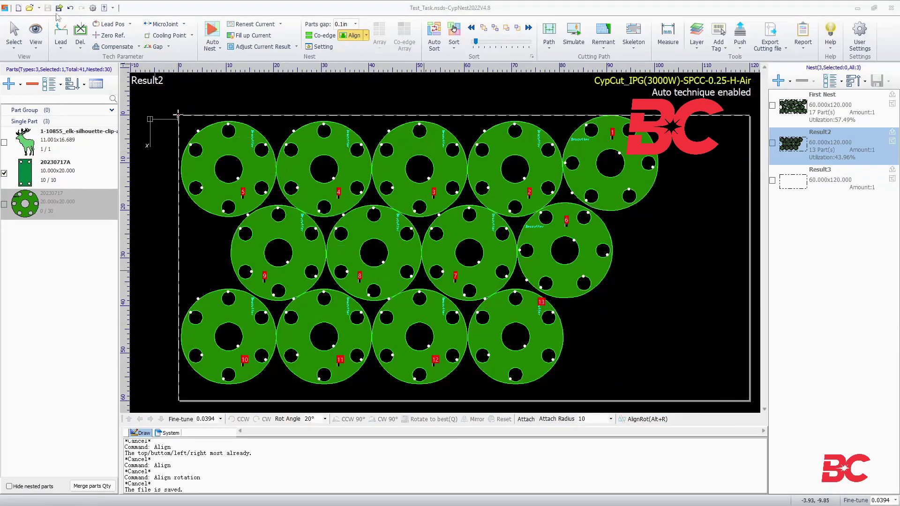
Open the New task dialog, move it aside, and cancel without creating a task
left_click(18, 8)
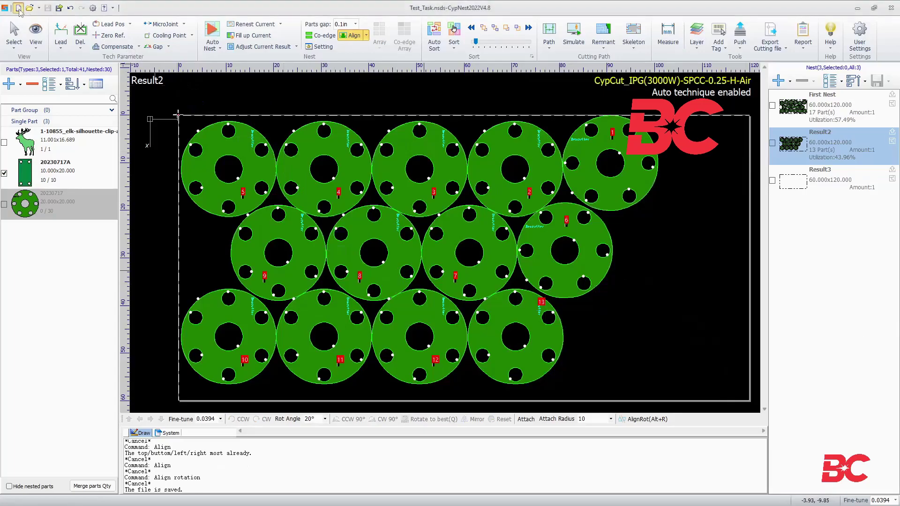
left_click_drag(414, 89, 299, 63)
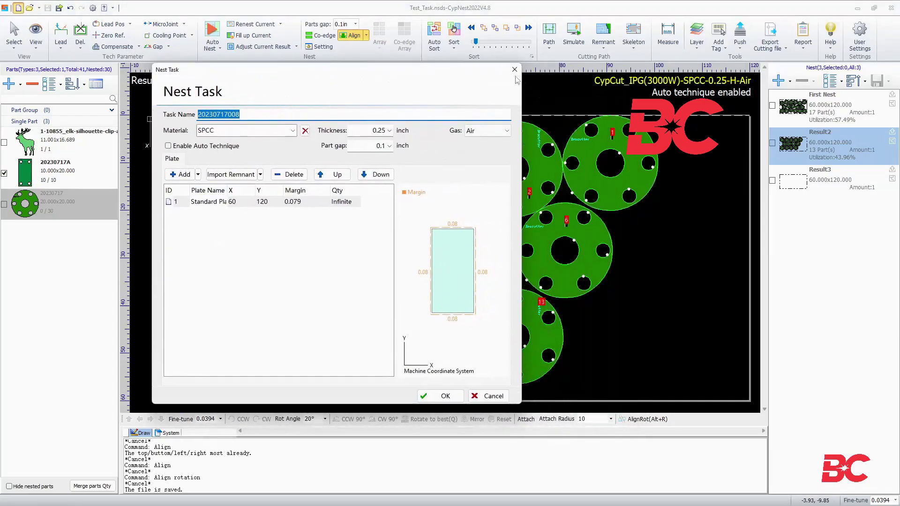
left_click(523, 61)
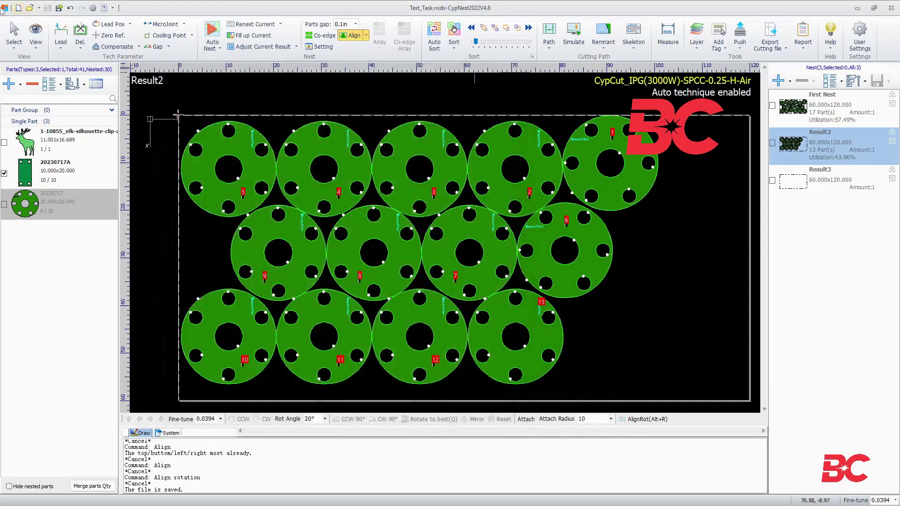
Check the recent files list and User Settings, then show the Help resources list
left_click(39, 8)
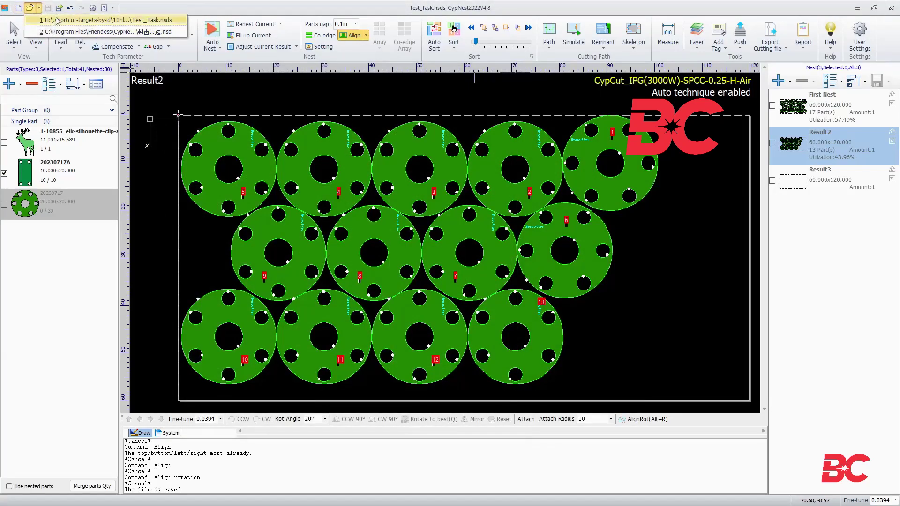
left_click(56, 20)
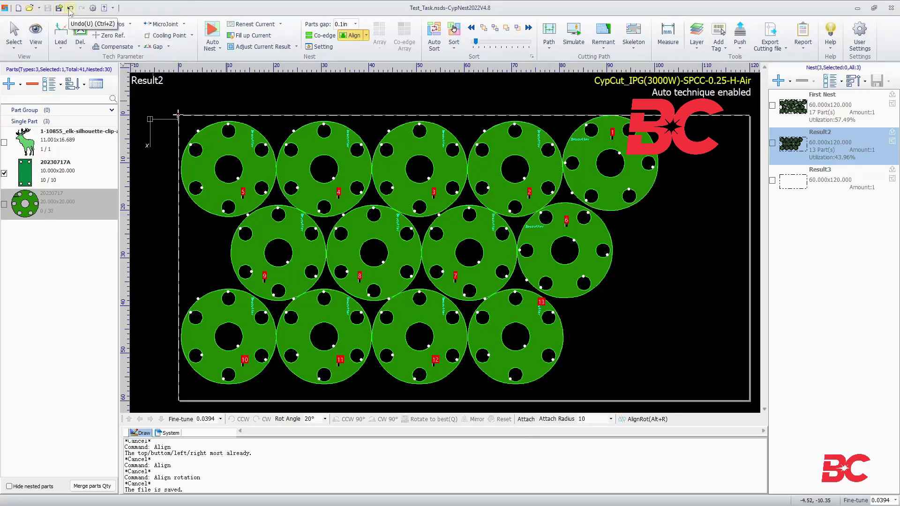
left_click(92, 9)
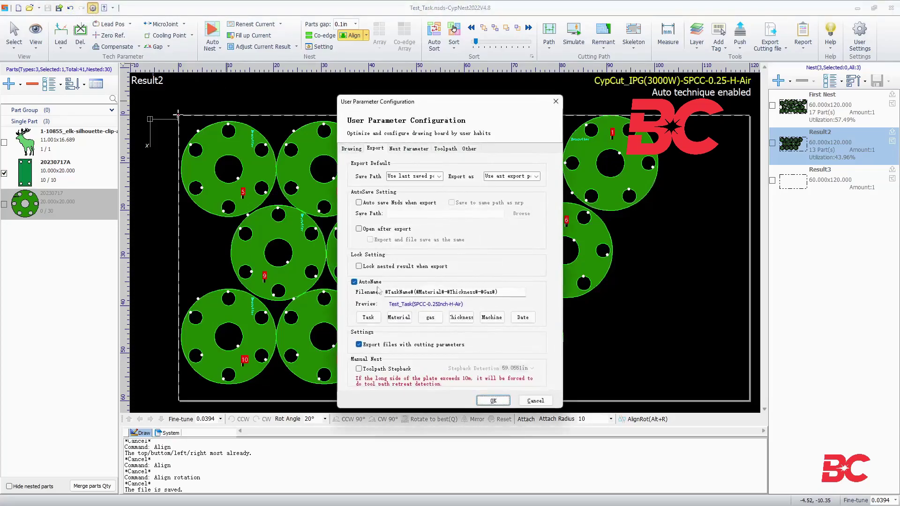
left_click(556, 102)
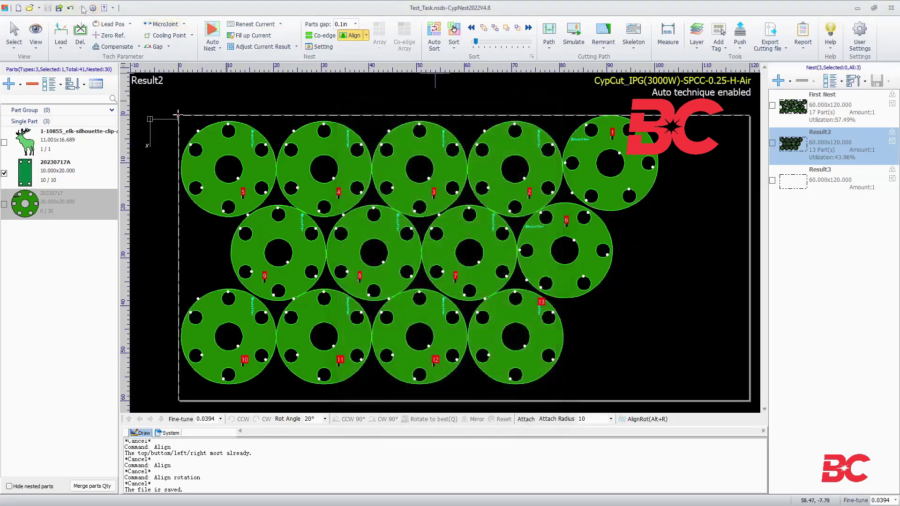
left_click(112, 8)
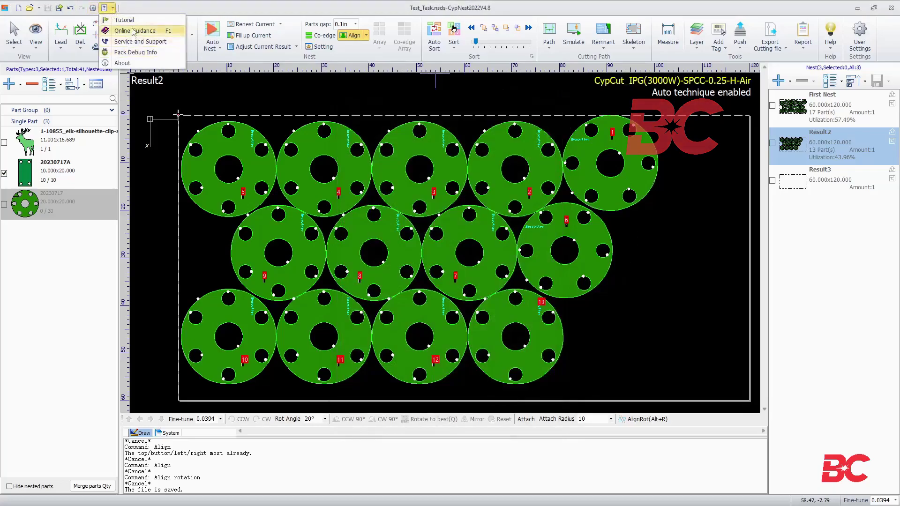